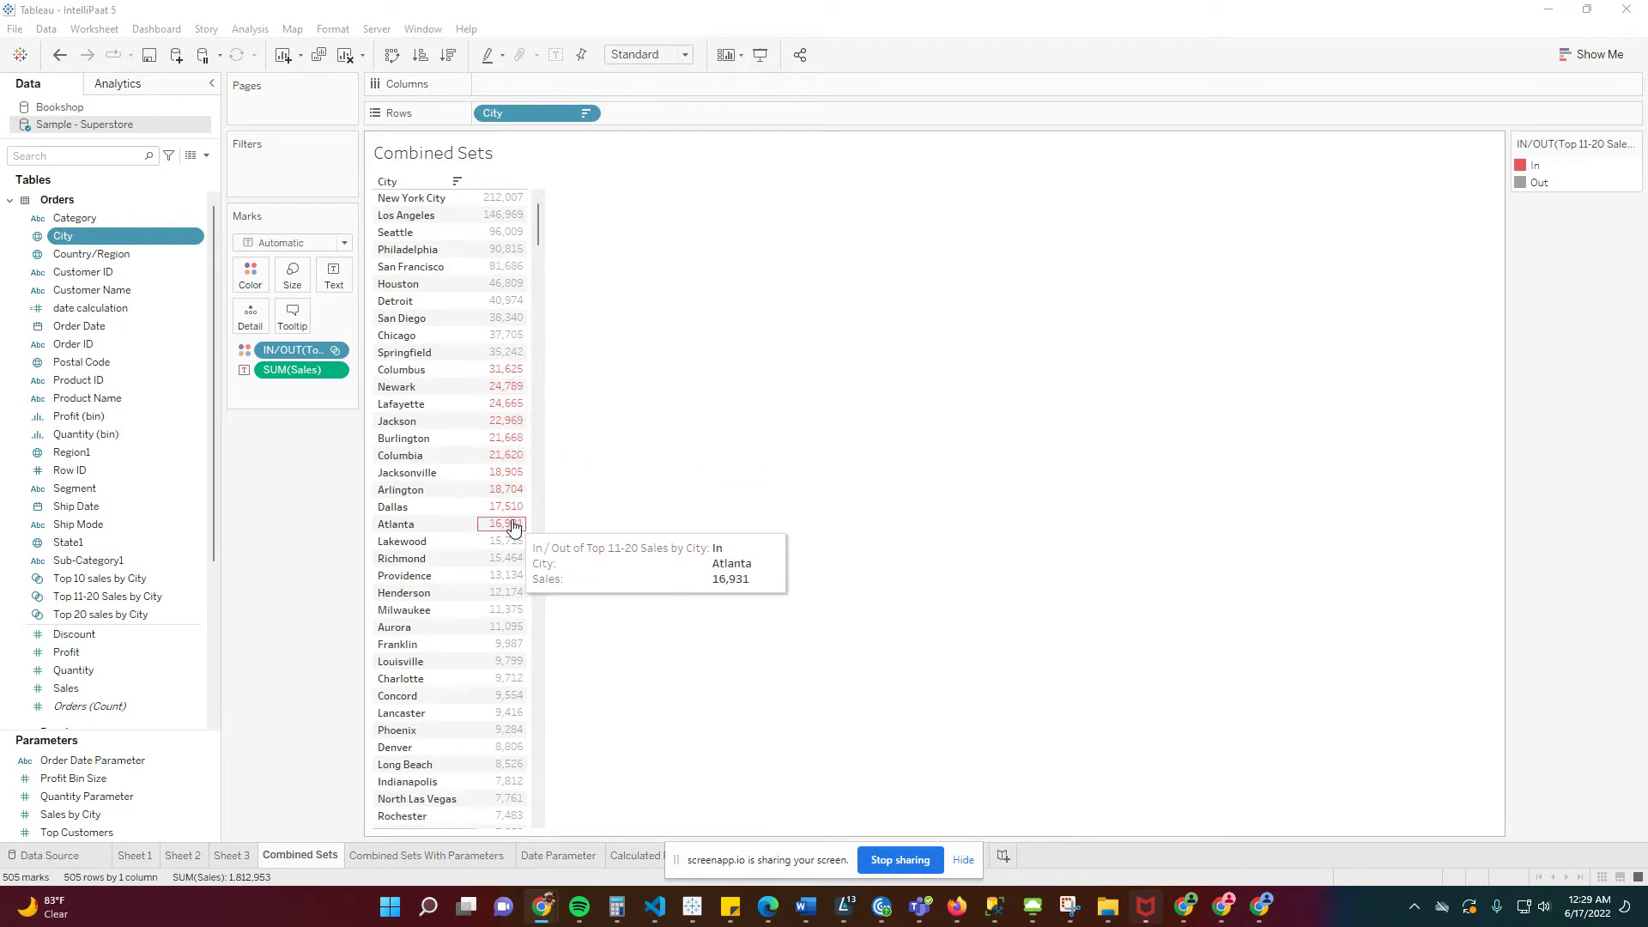
Clear the worksheet and delete the Top 10 sales by City set
click(80, 635)
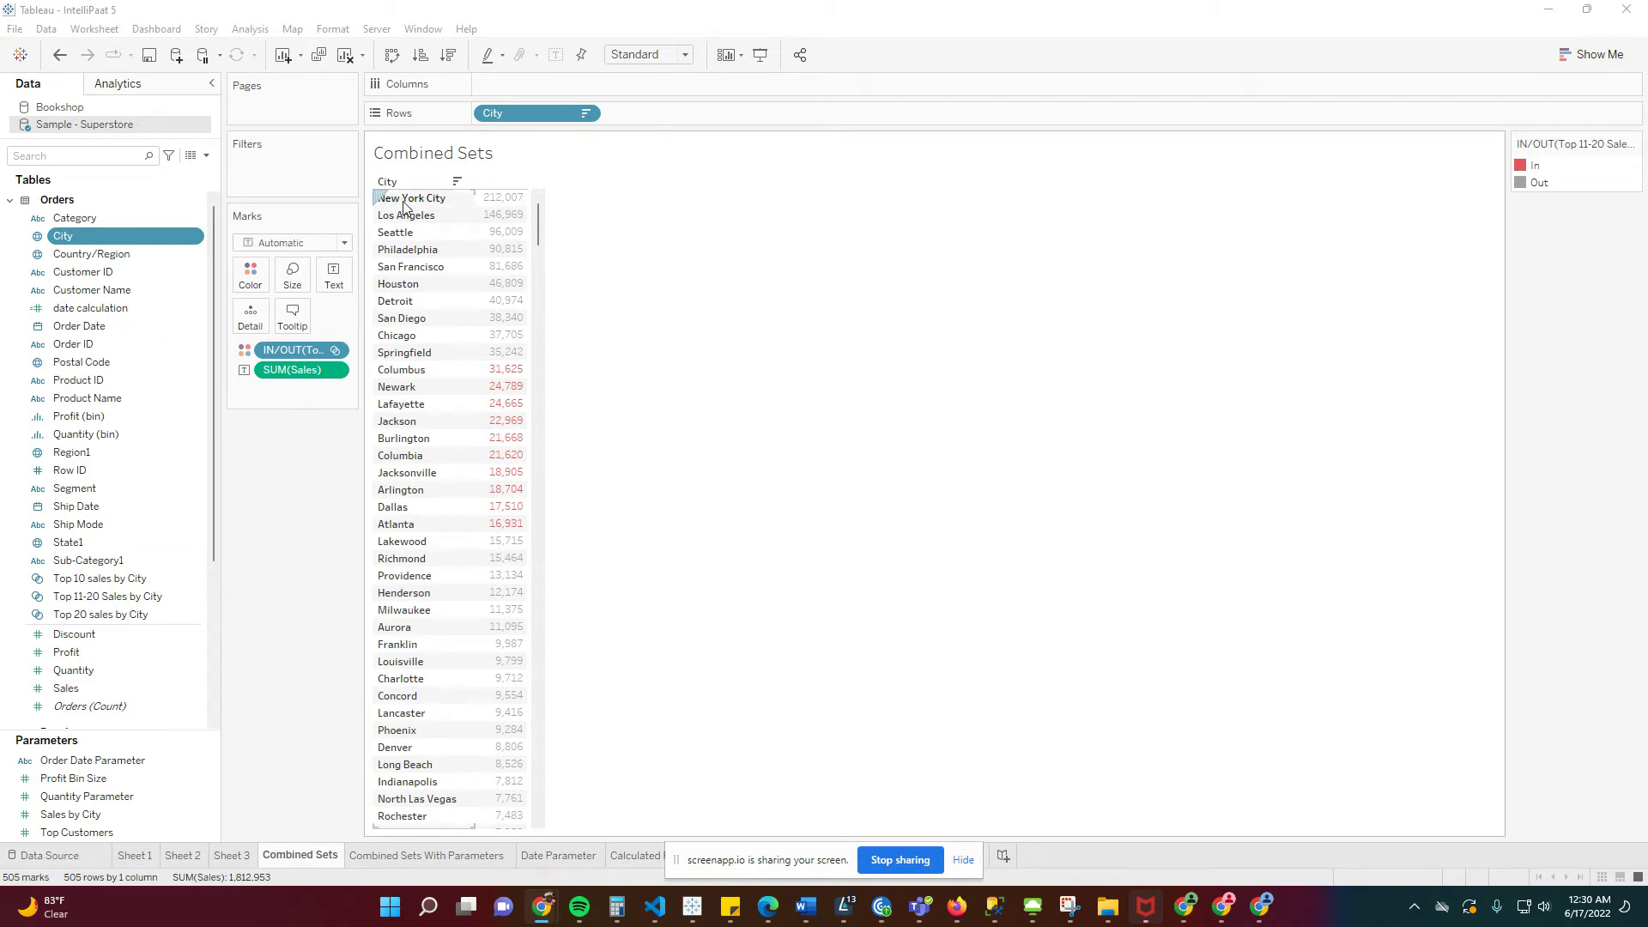
click(348, 57)
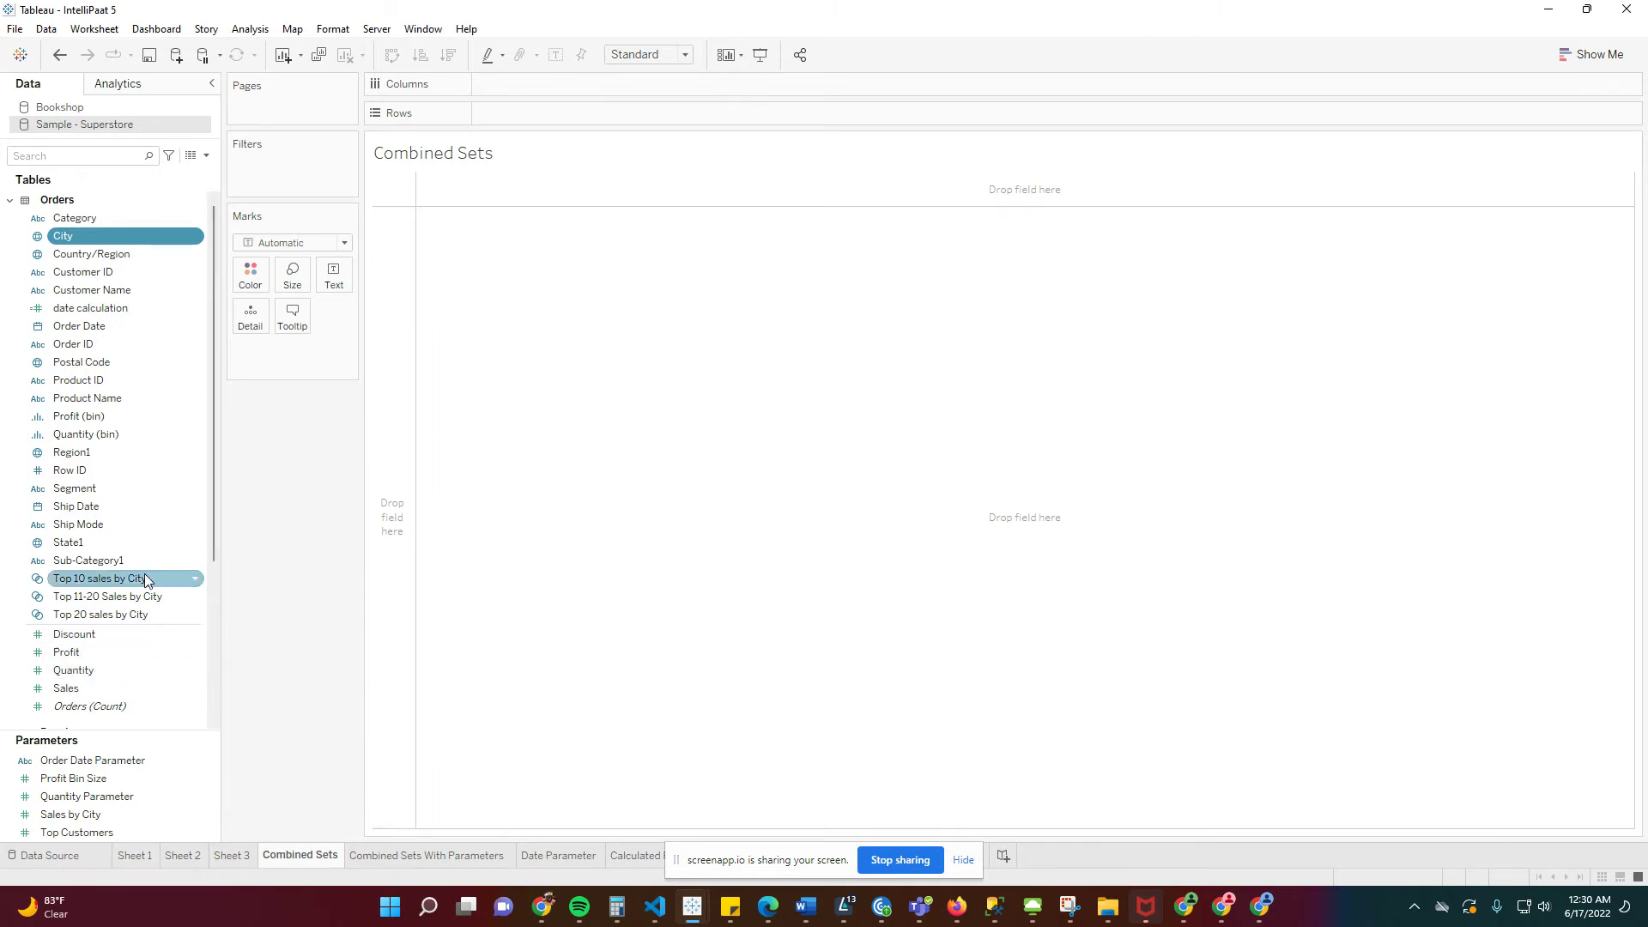
right_click(196, 584)
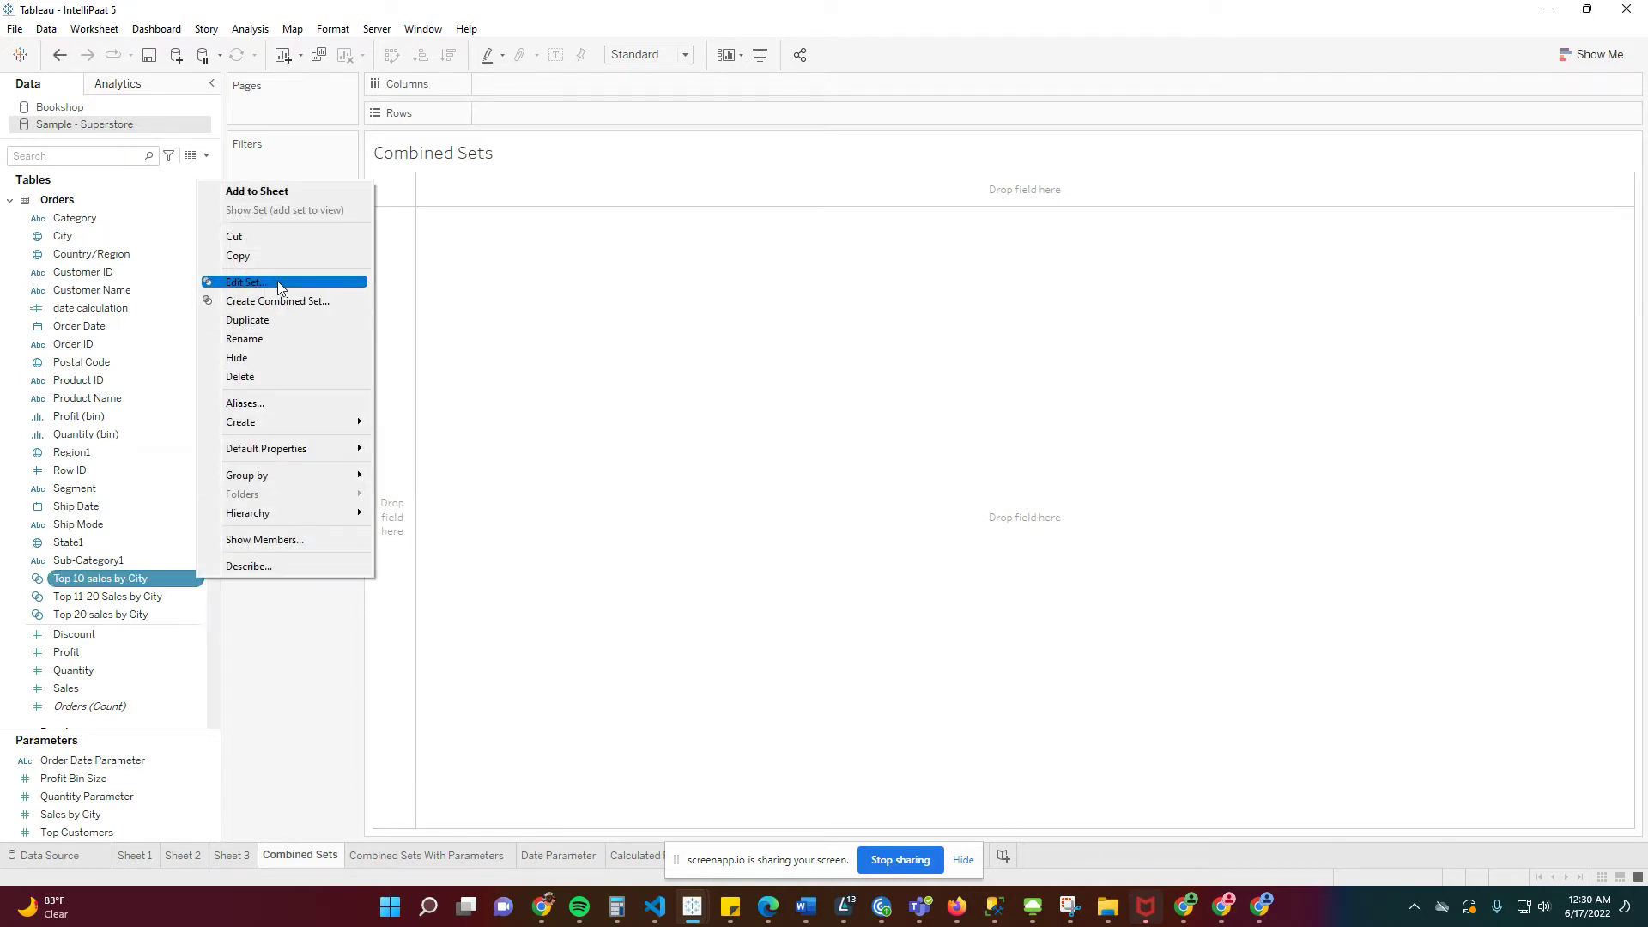
click(269, 380)
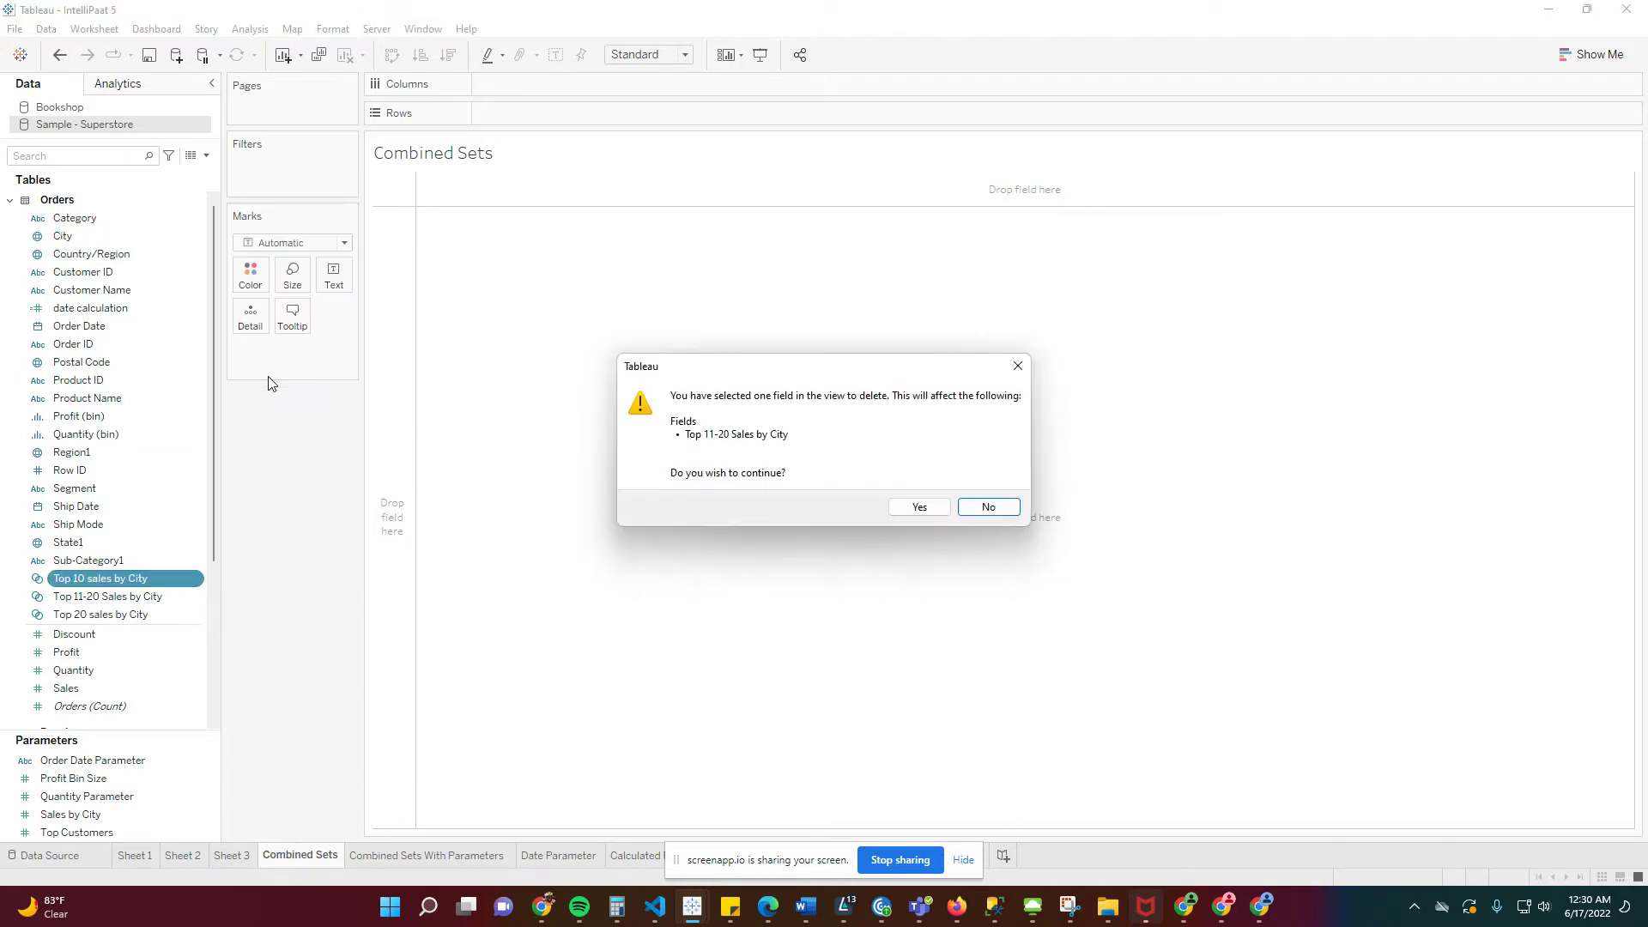
click(920, 509)
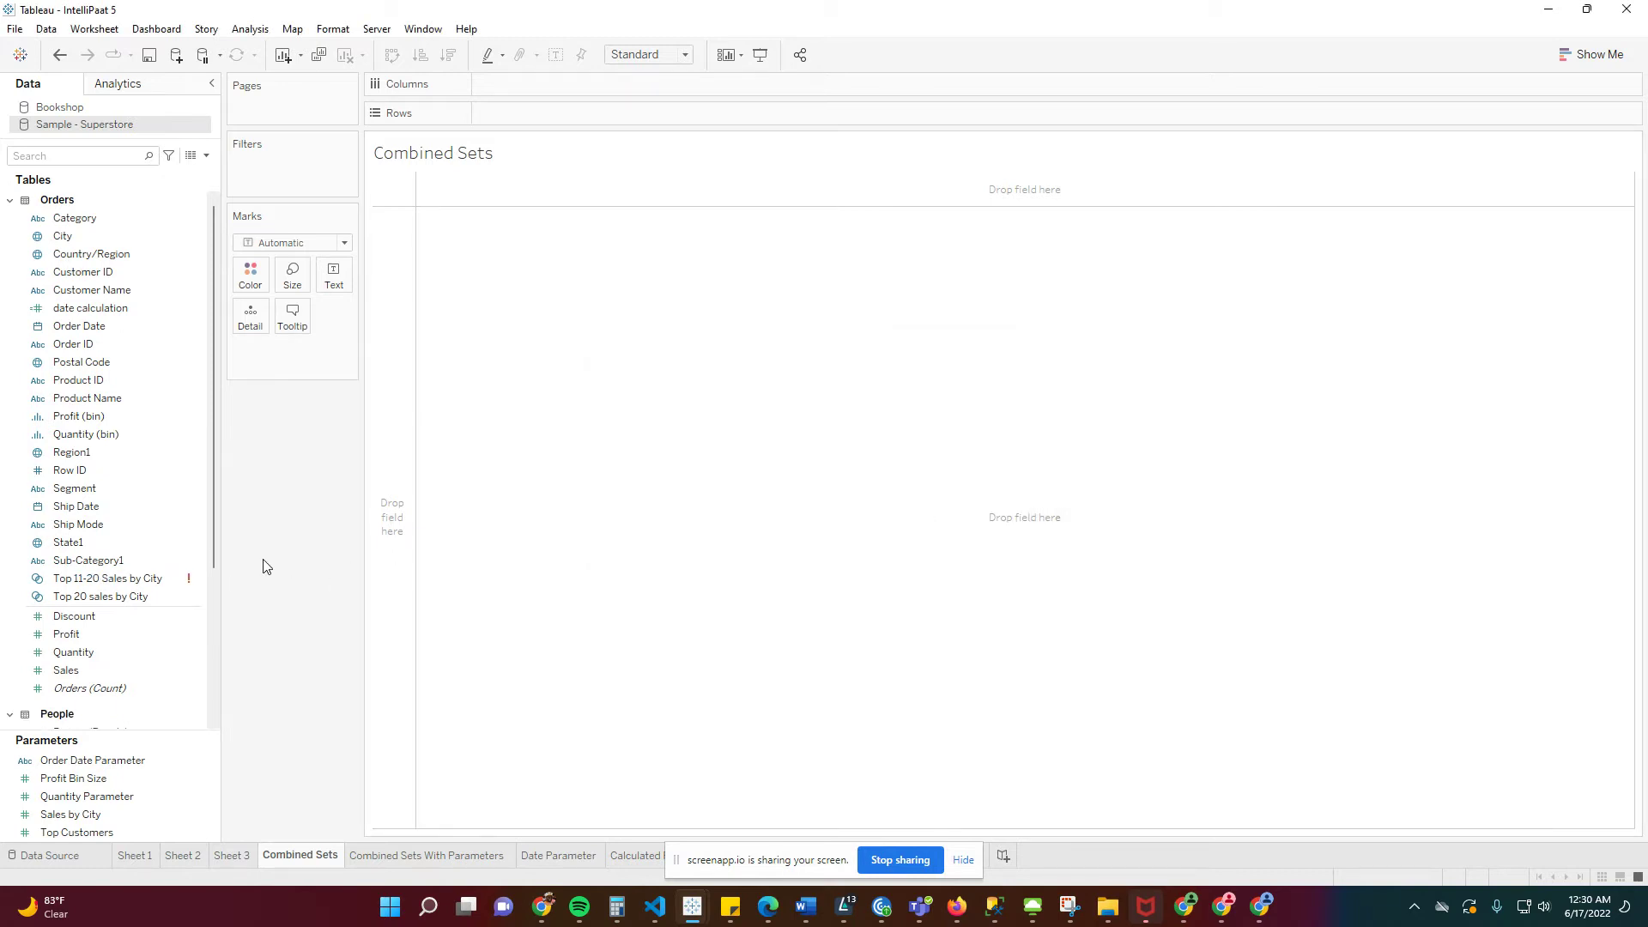
Delete the Top 11-20 Sales by City and Top 20 sales by City sets
right_click(196, 579)
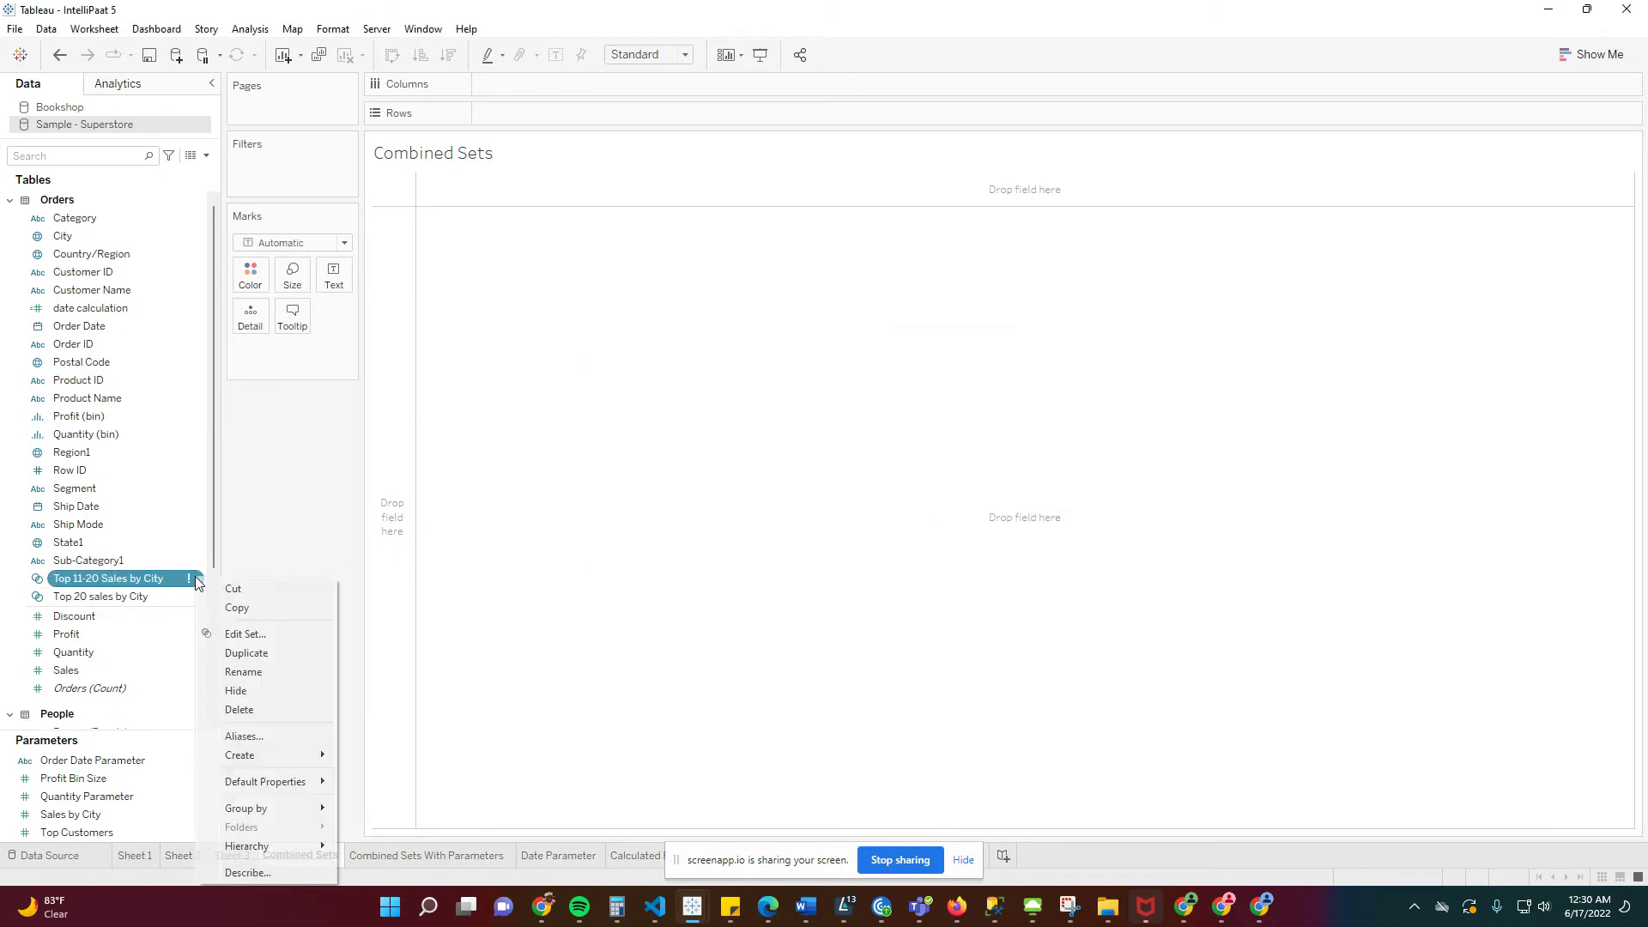
click(266, 712)
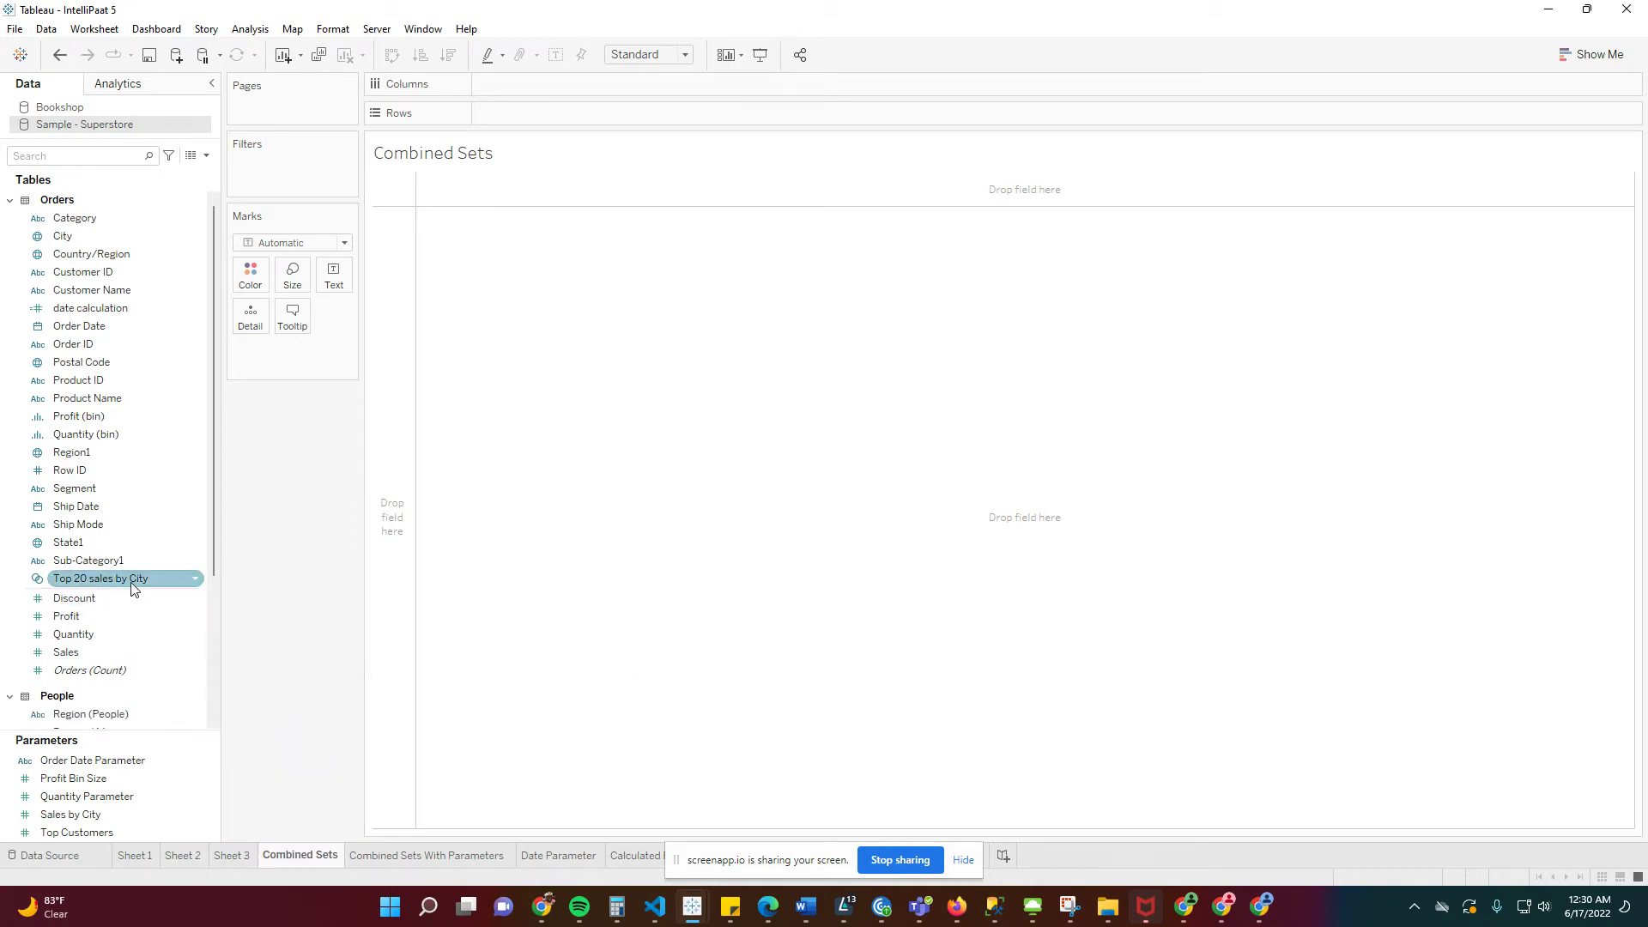
right_click(197, 575)
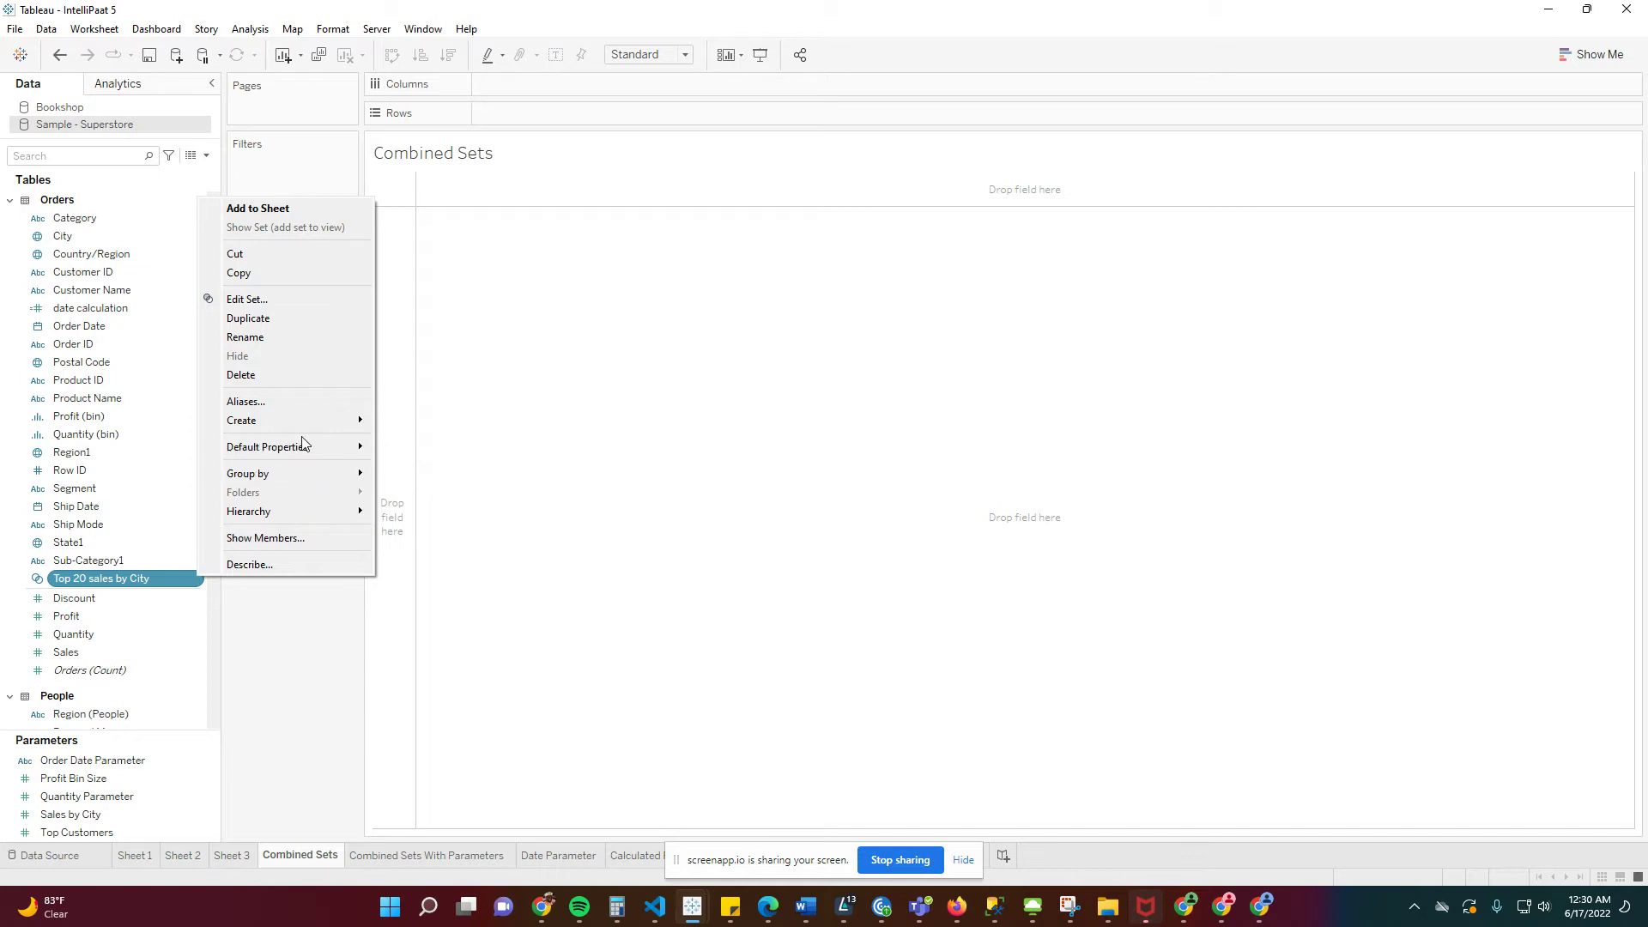
click(277, 374)
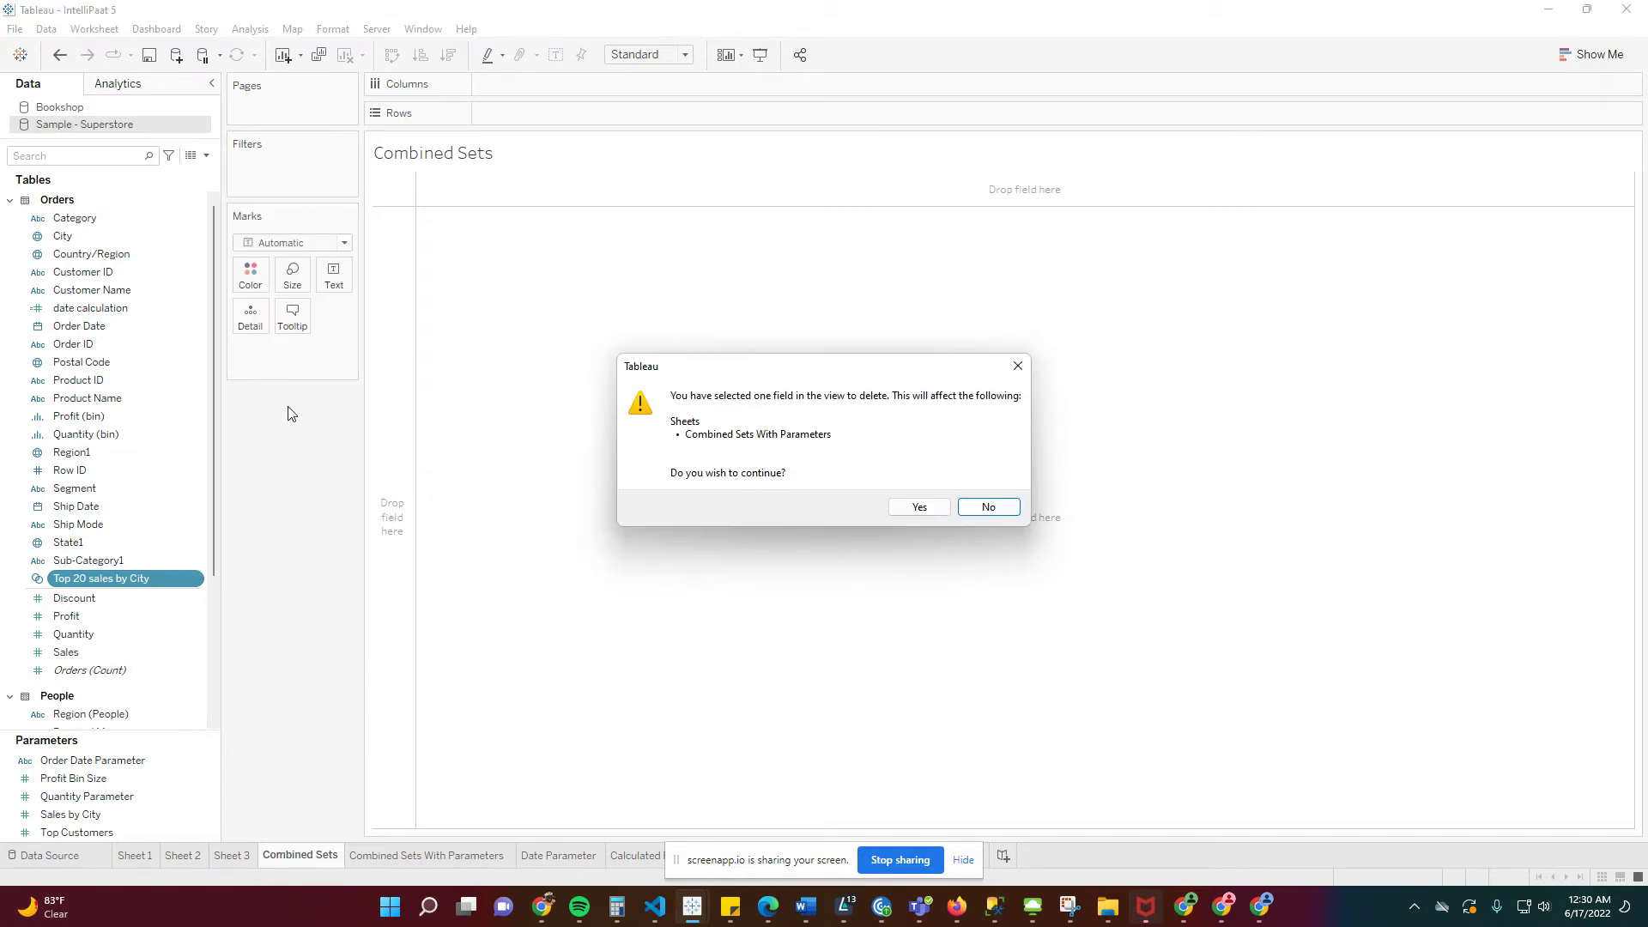
click(905, 510)
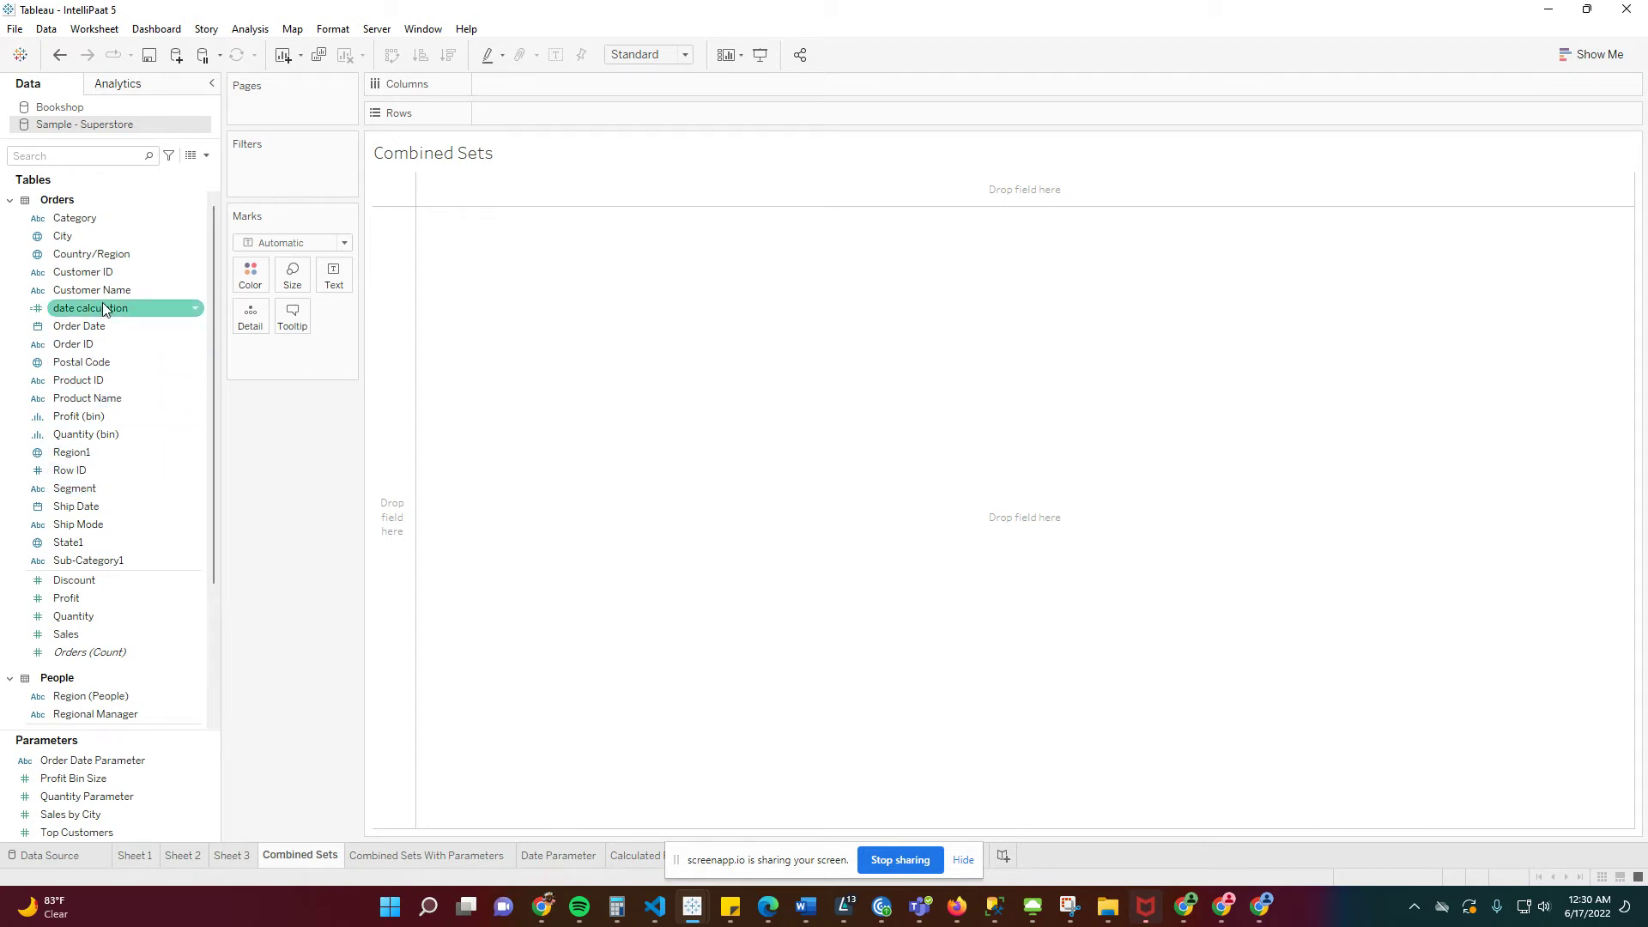
right_click(192, 233)
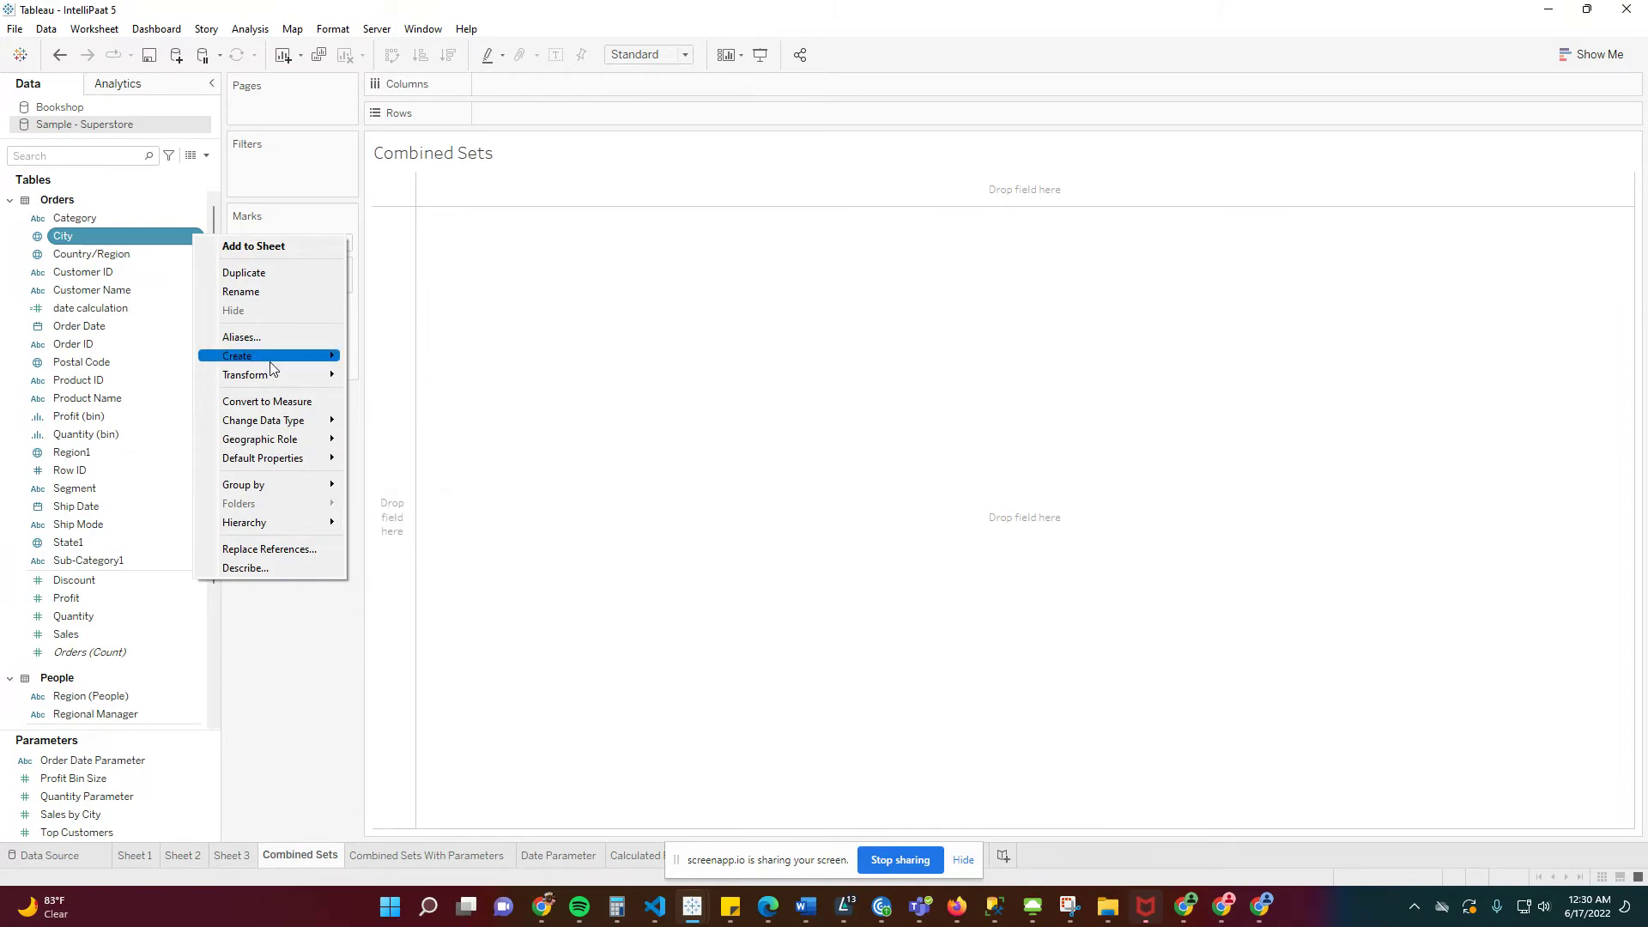
mouse_move(239, 356)
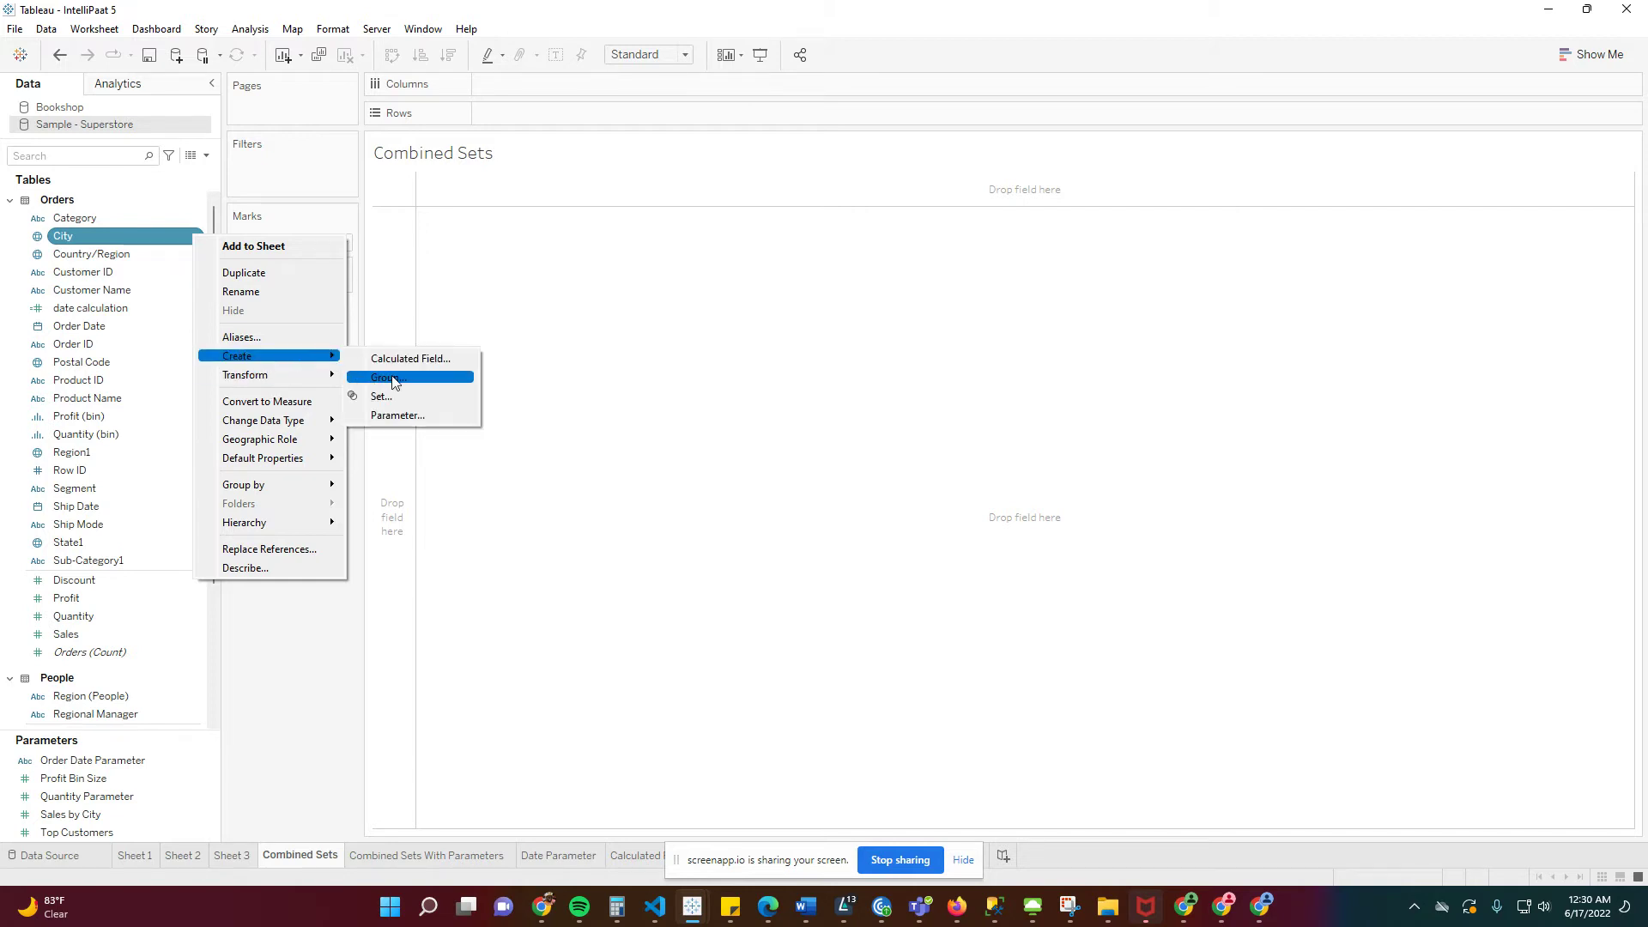
Create a City set that uses all cities, named 'Top 10 By City Set'
click(386, 395)
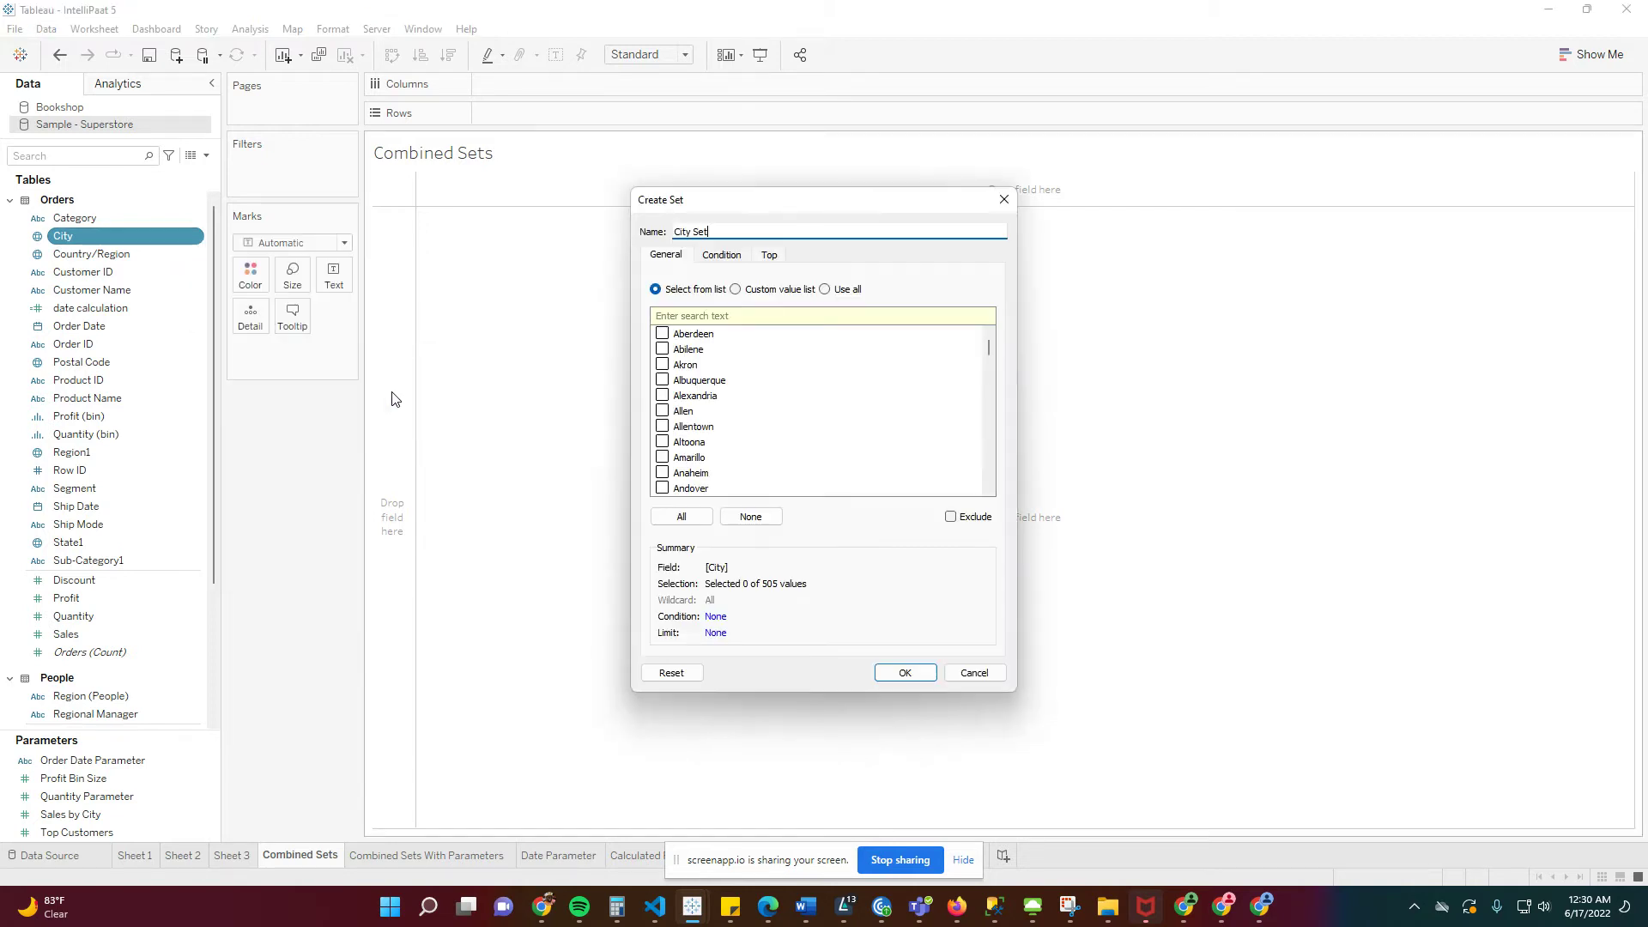
click(825, 289)
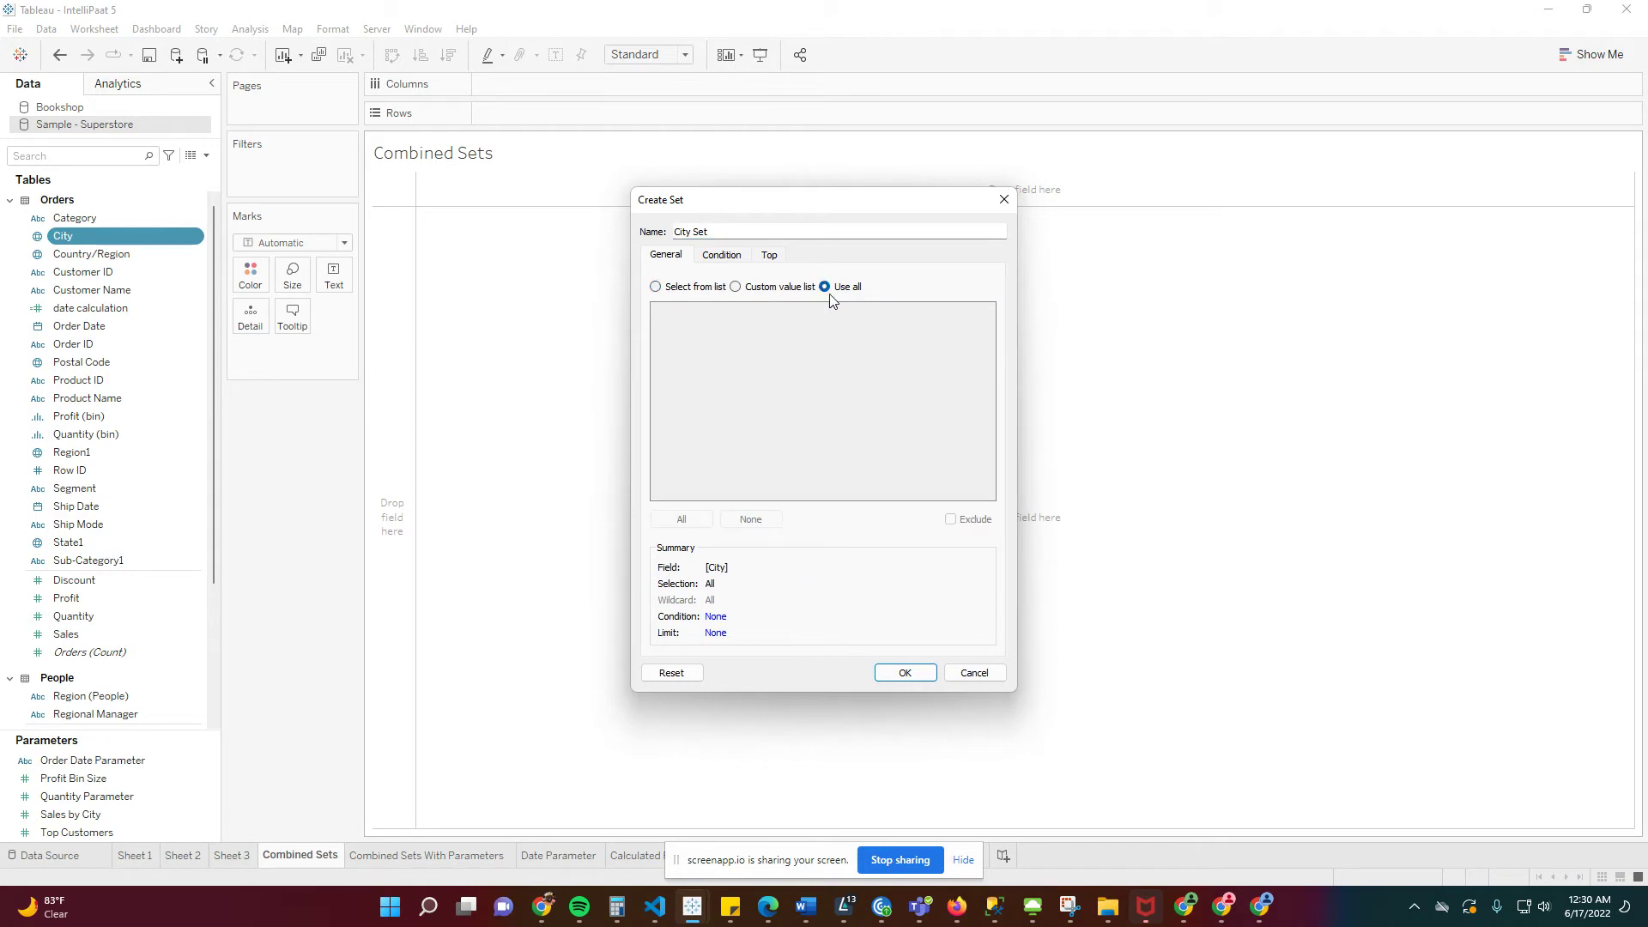
click(676, 232)
text(Top )
text(10 )
text(B)
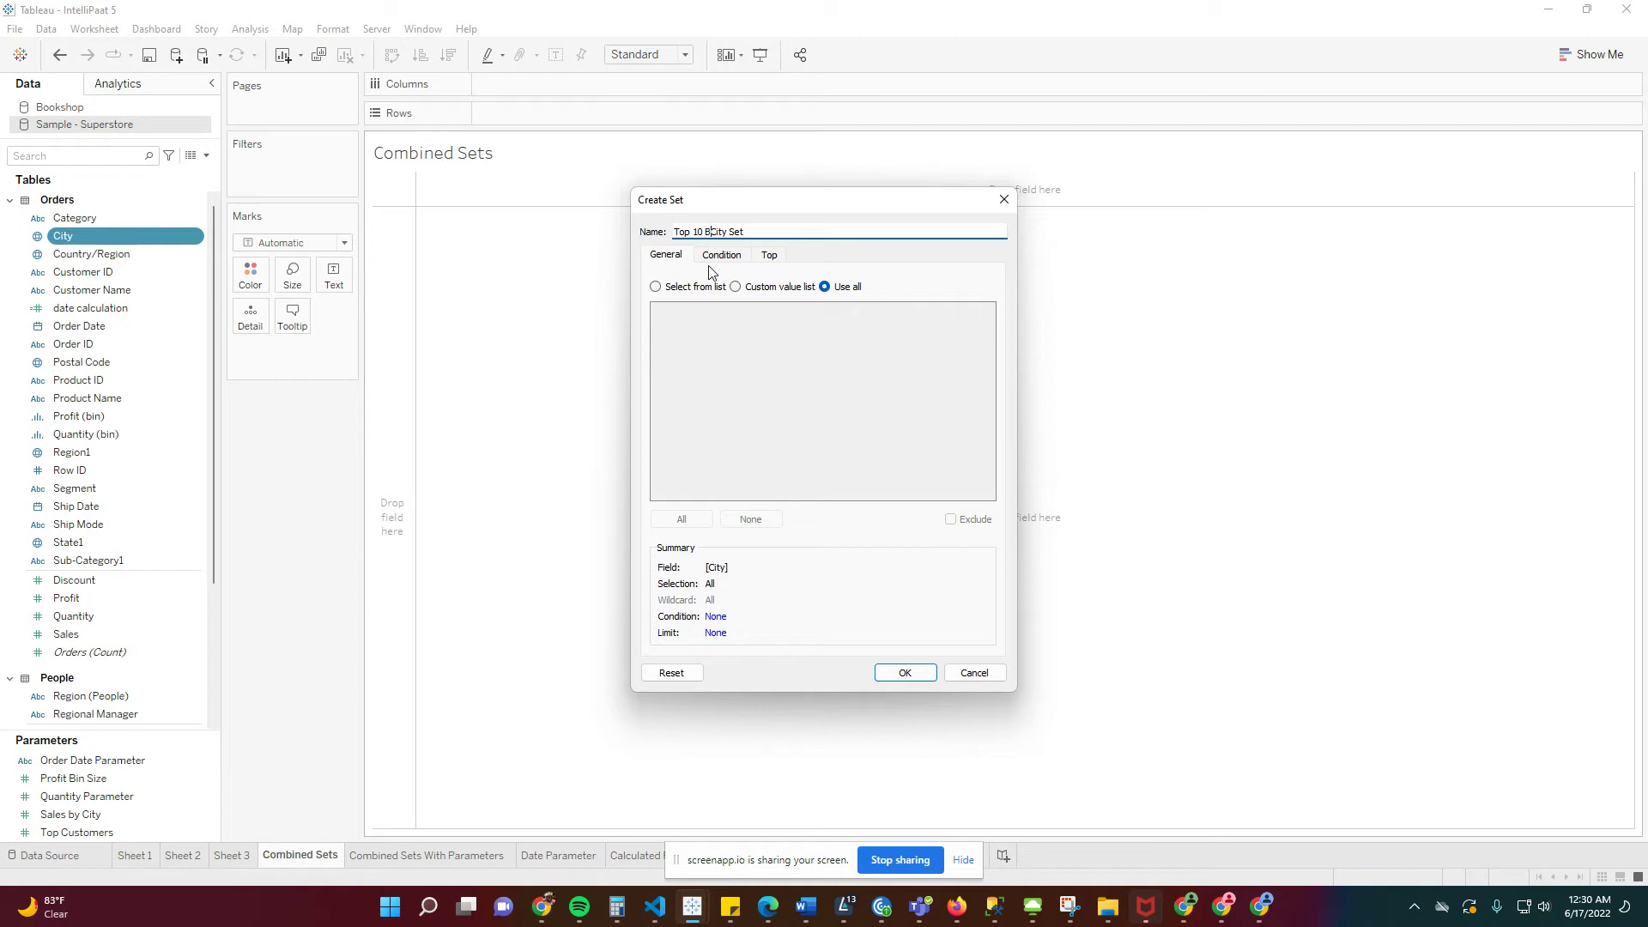
text(y)
Limit the set to the top 10 cities by sum of Sales and save it
click(768, 256)
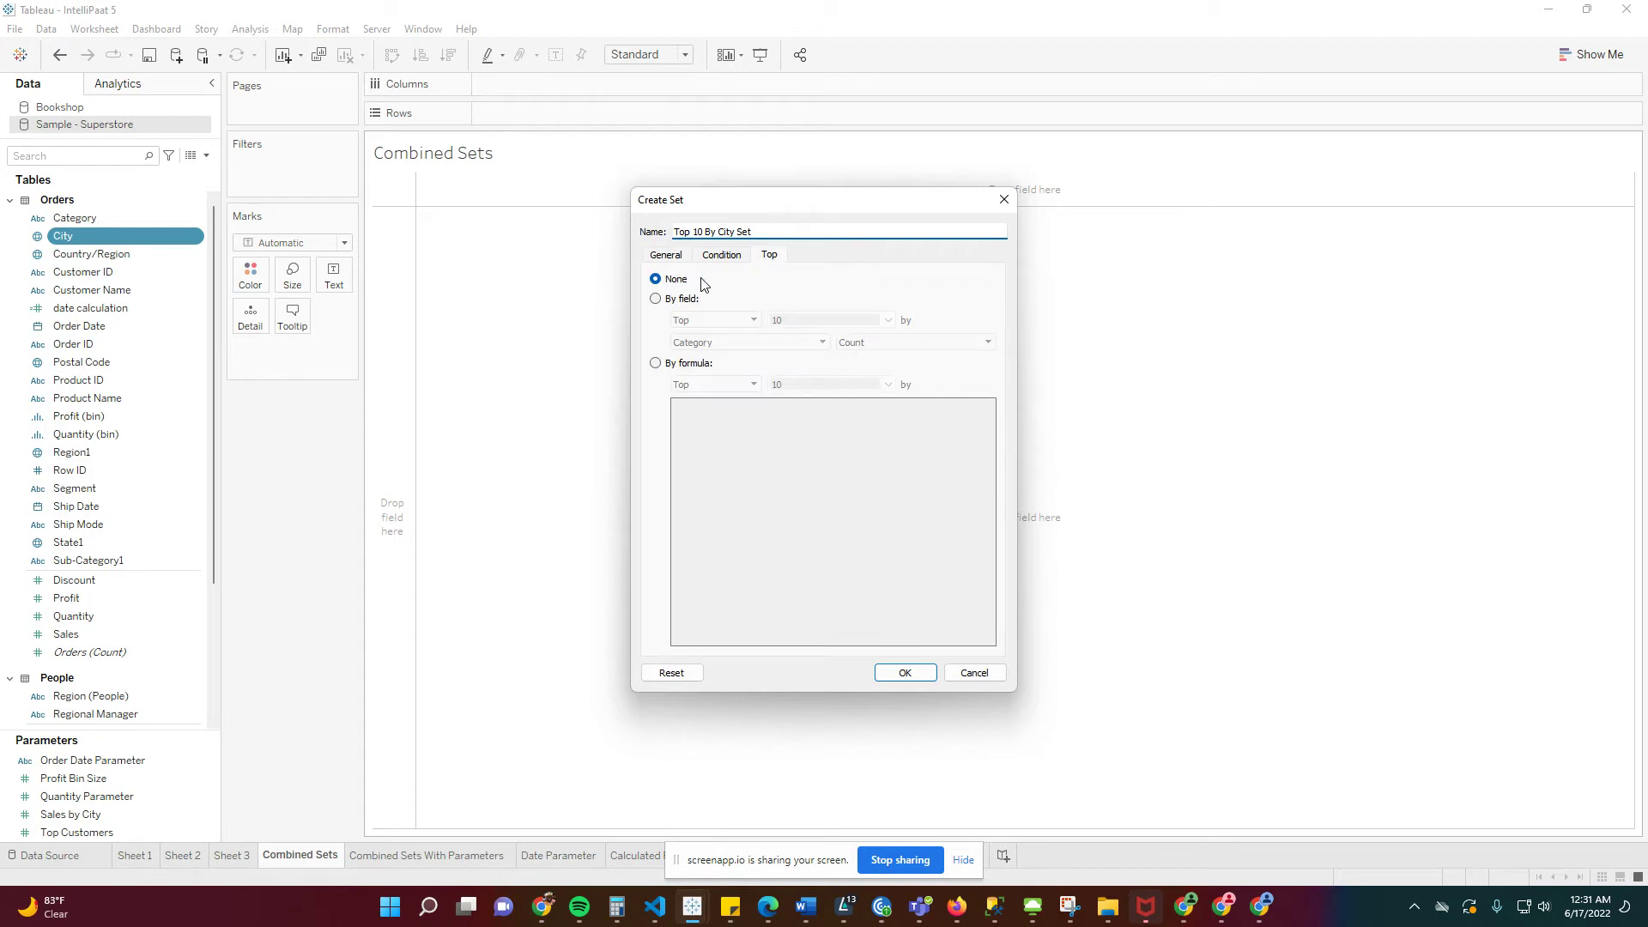
click(655, 300)
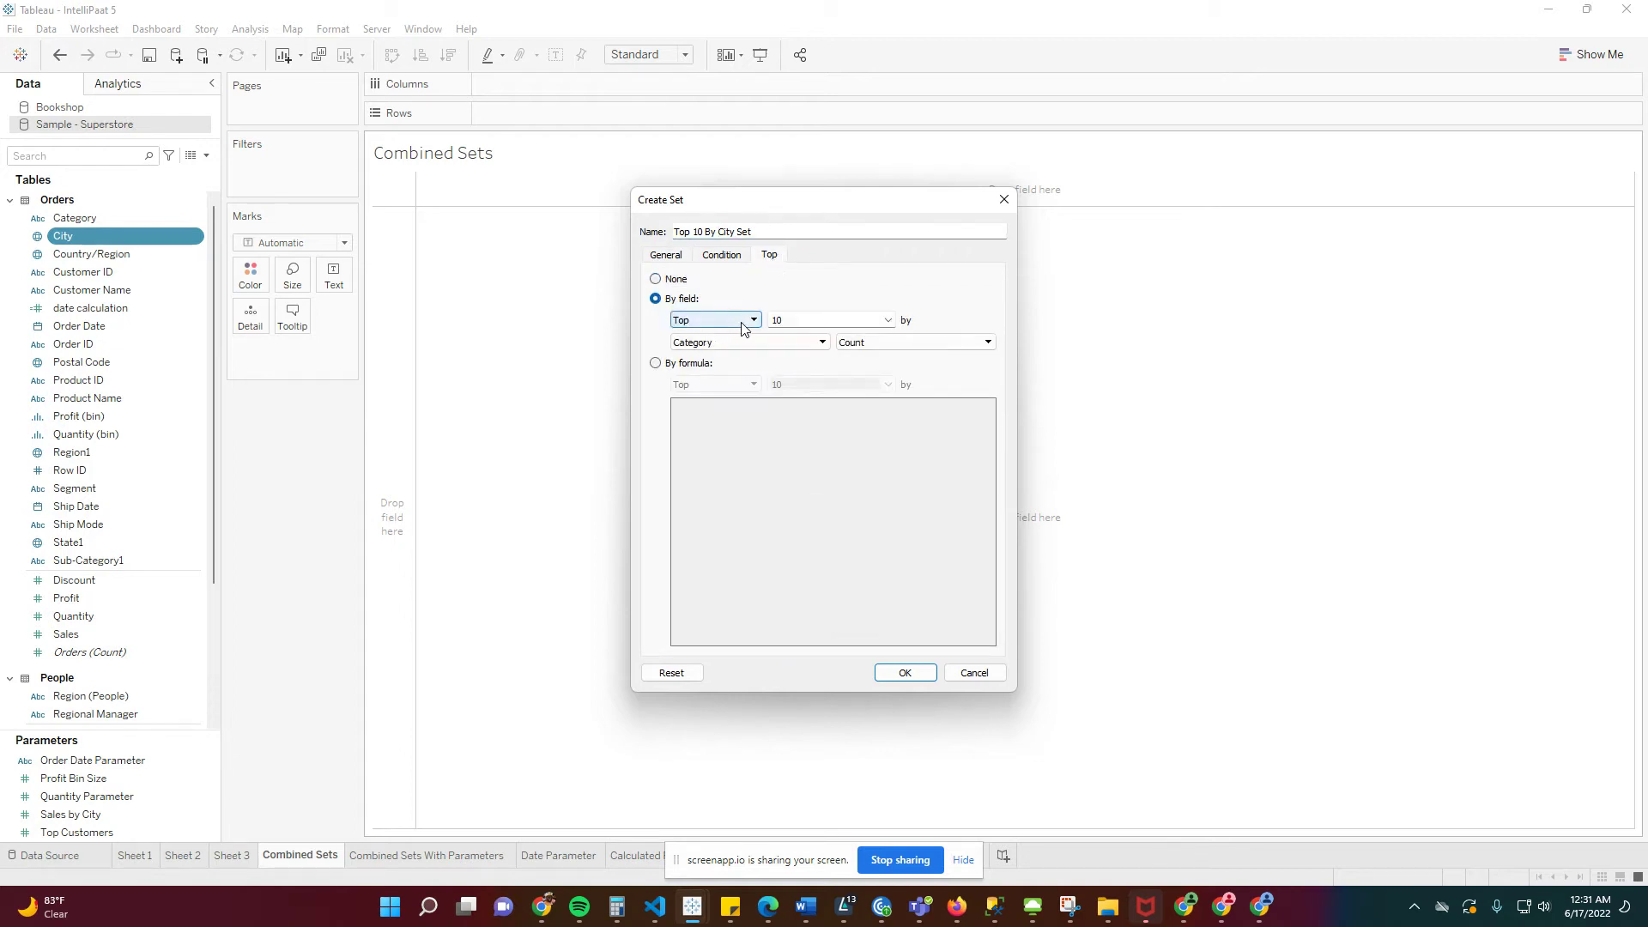
click(823, 341)
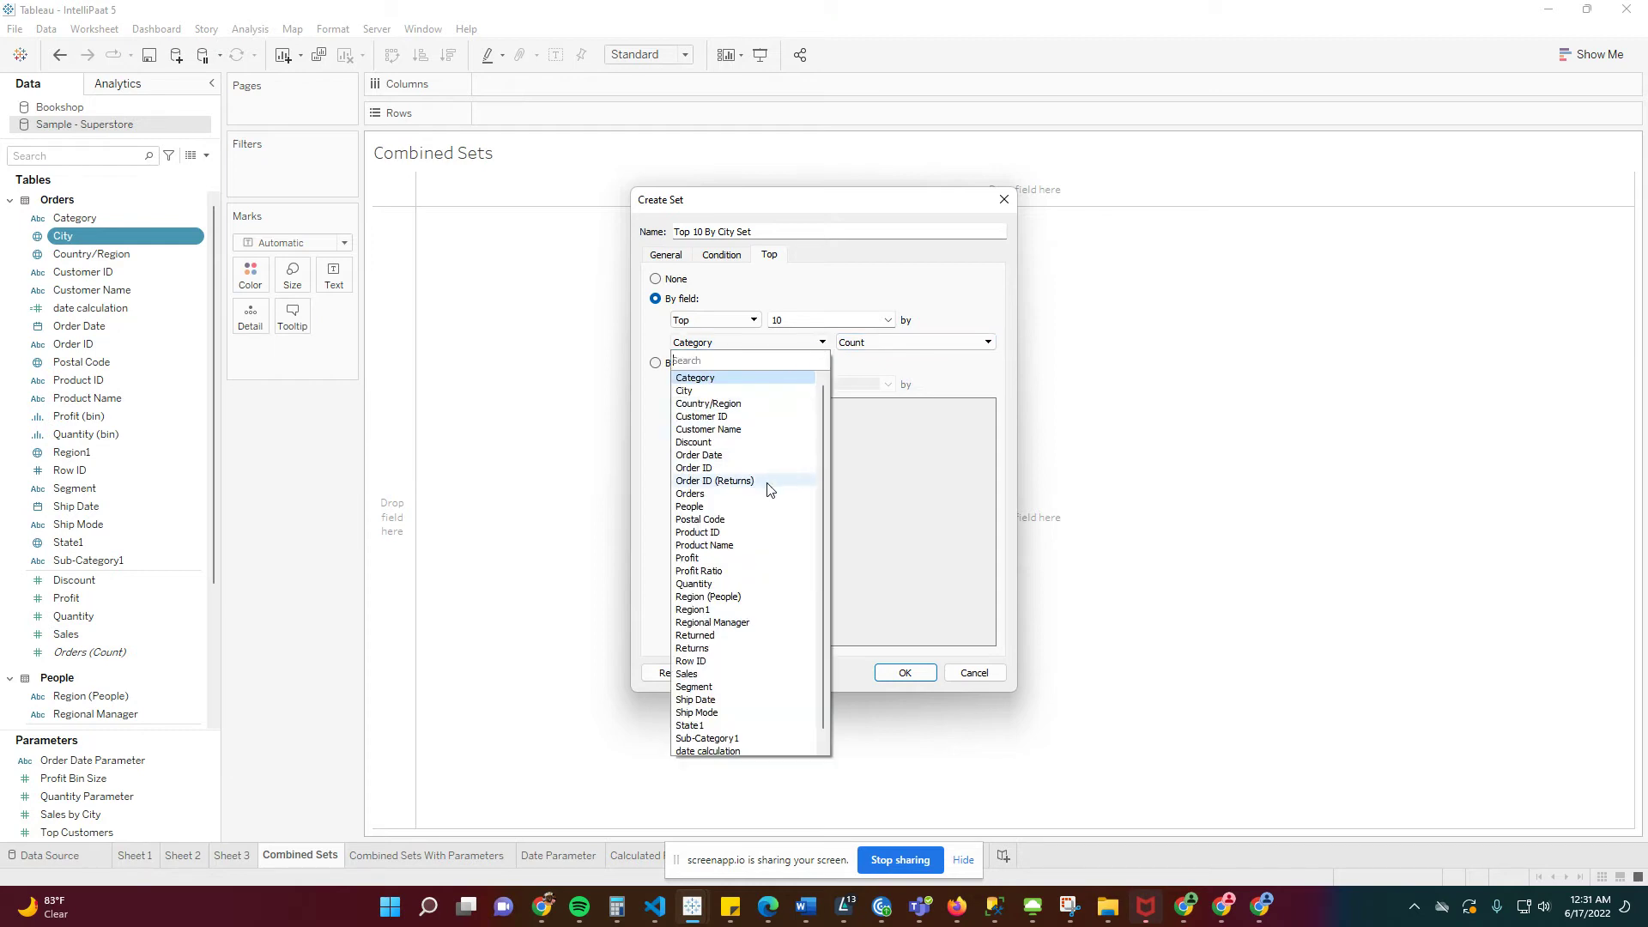
click(750, 674)
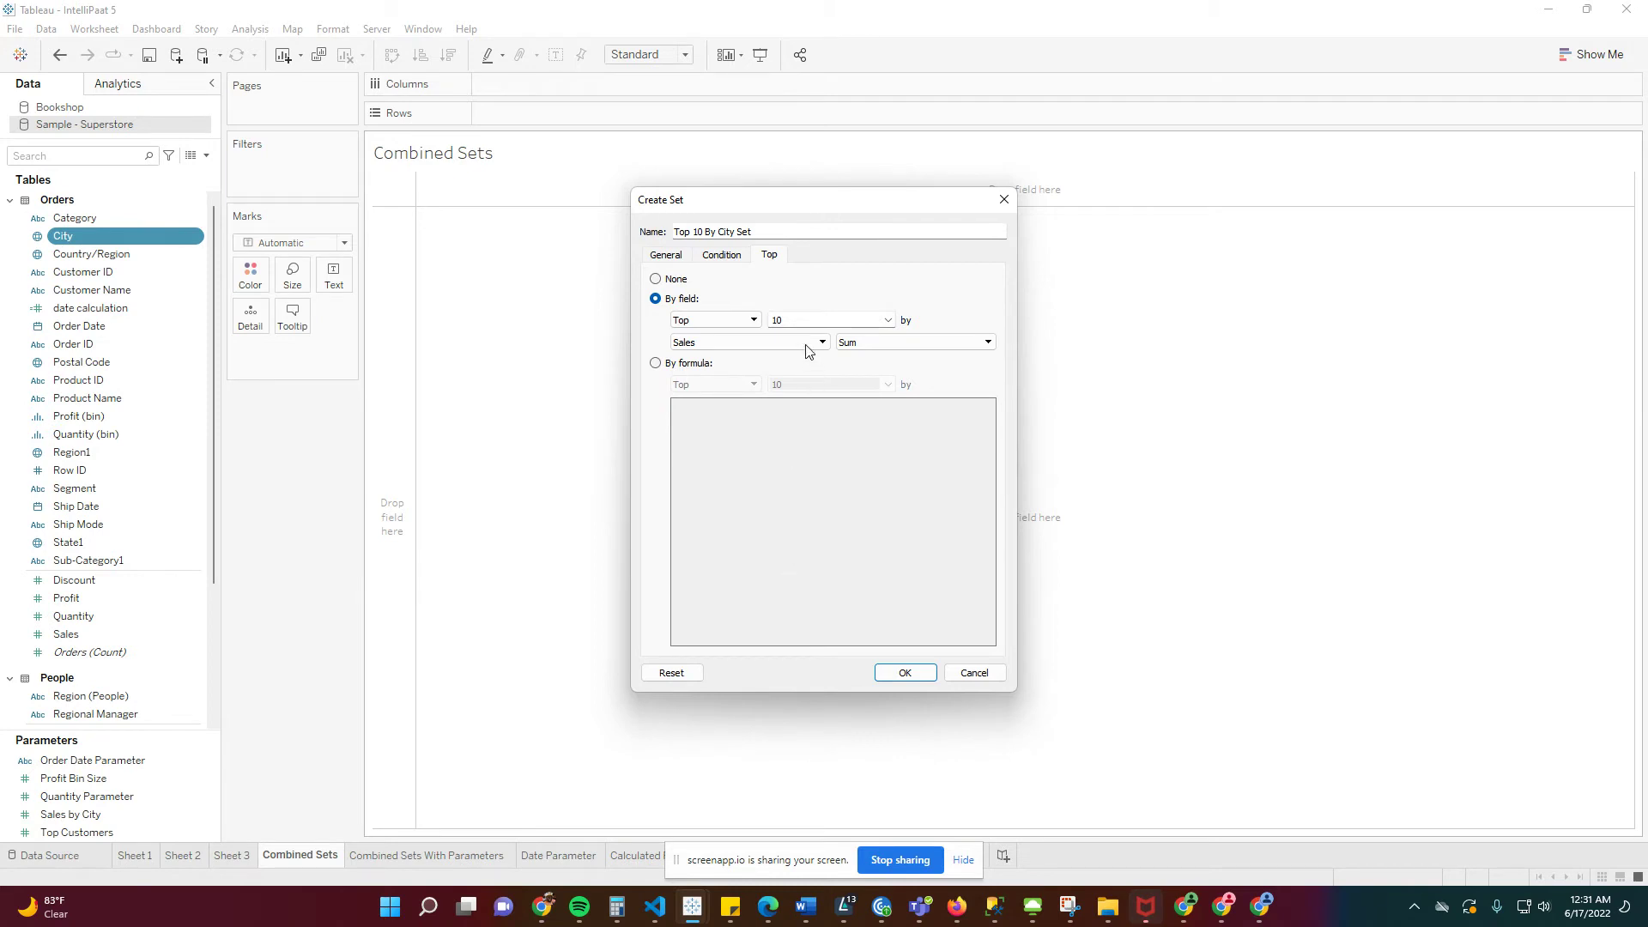
click(900, 679)
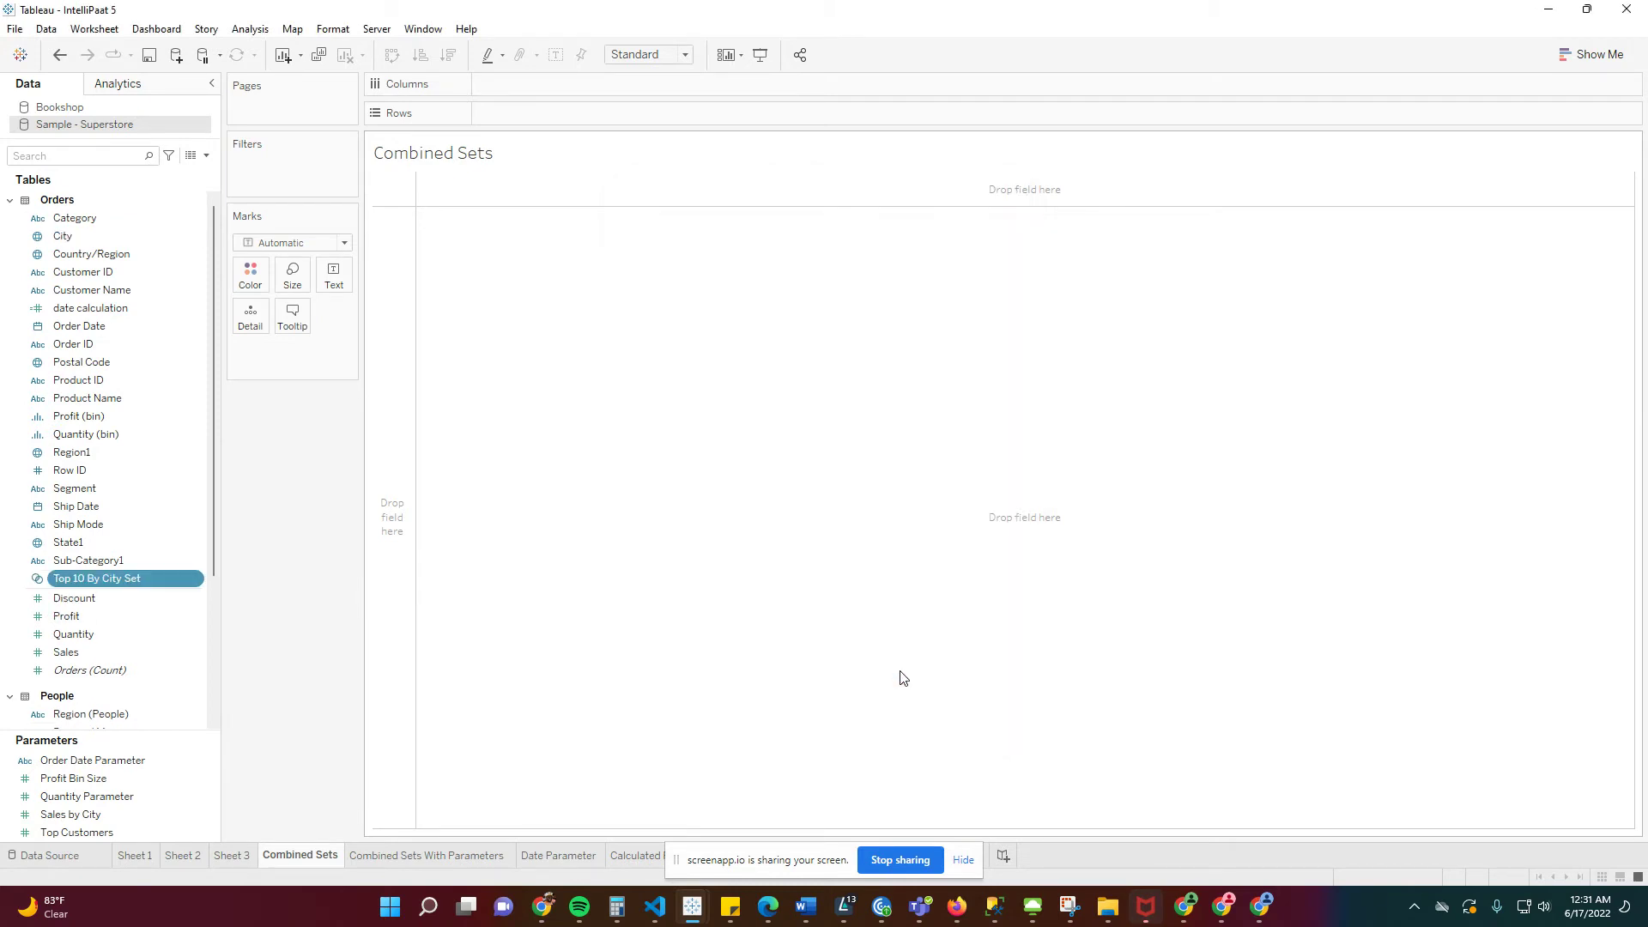
right_click(113, 586)
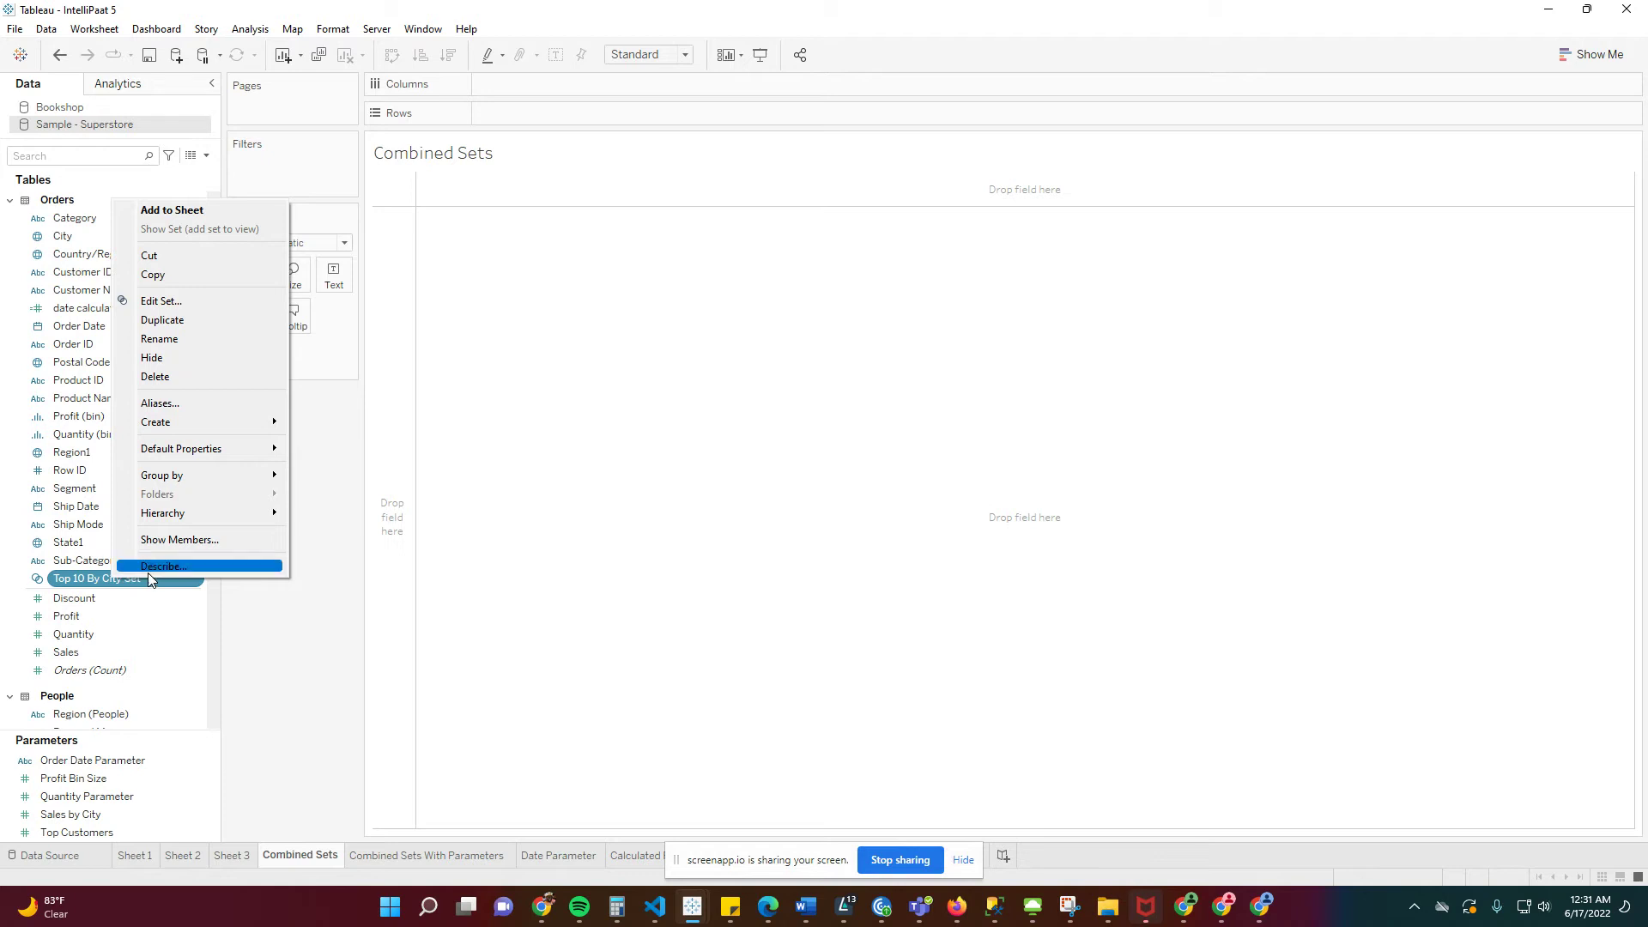
Duplicate Top 10 By City Set and rename the copy 'Top 20 By City Set'
click(193, 318)
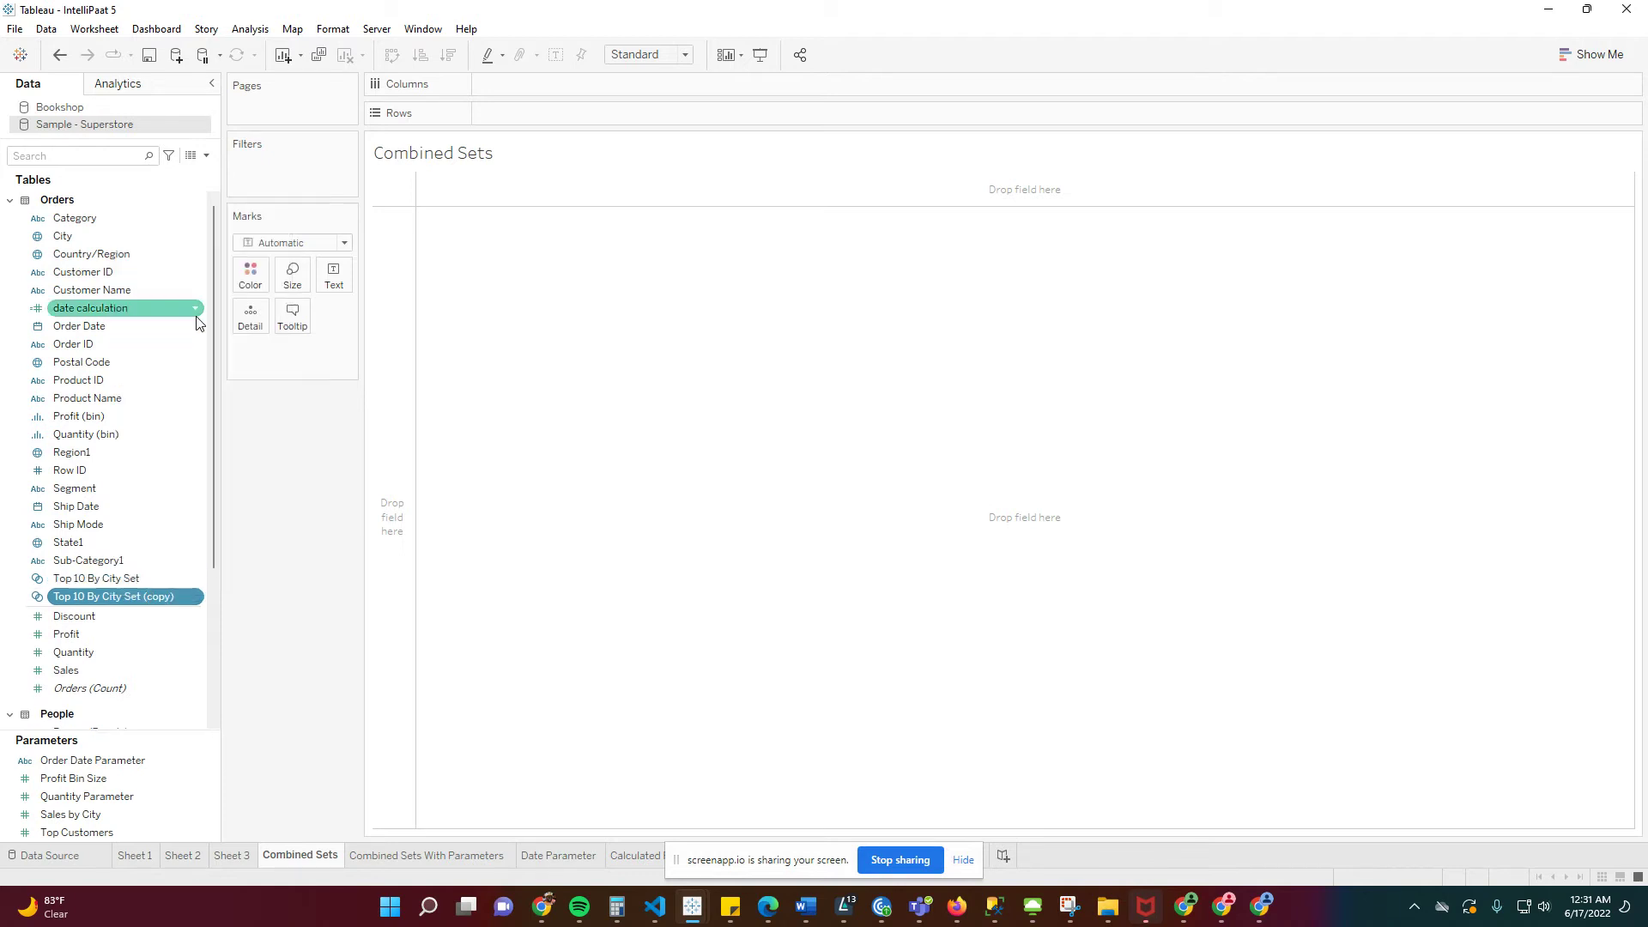
right_click(196, 600)
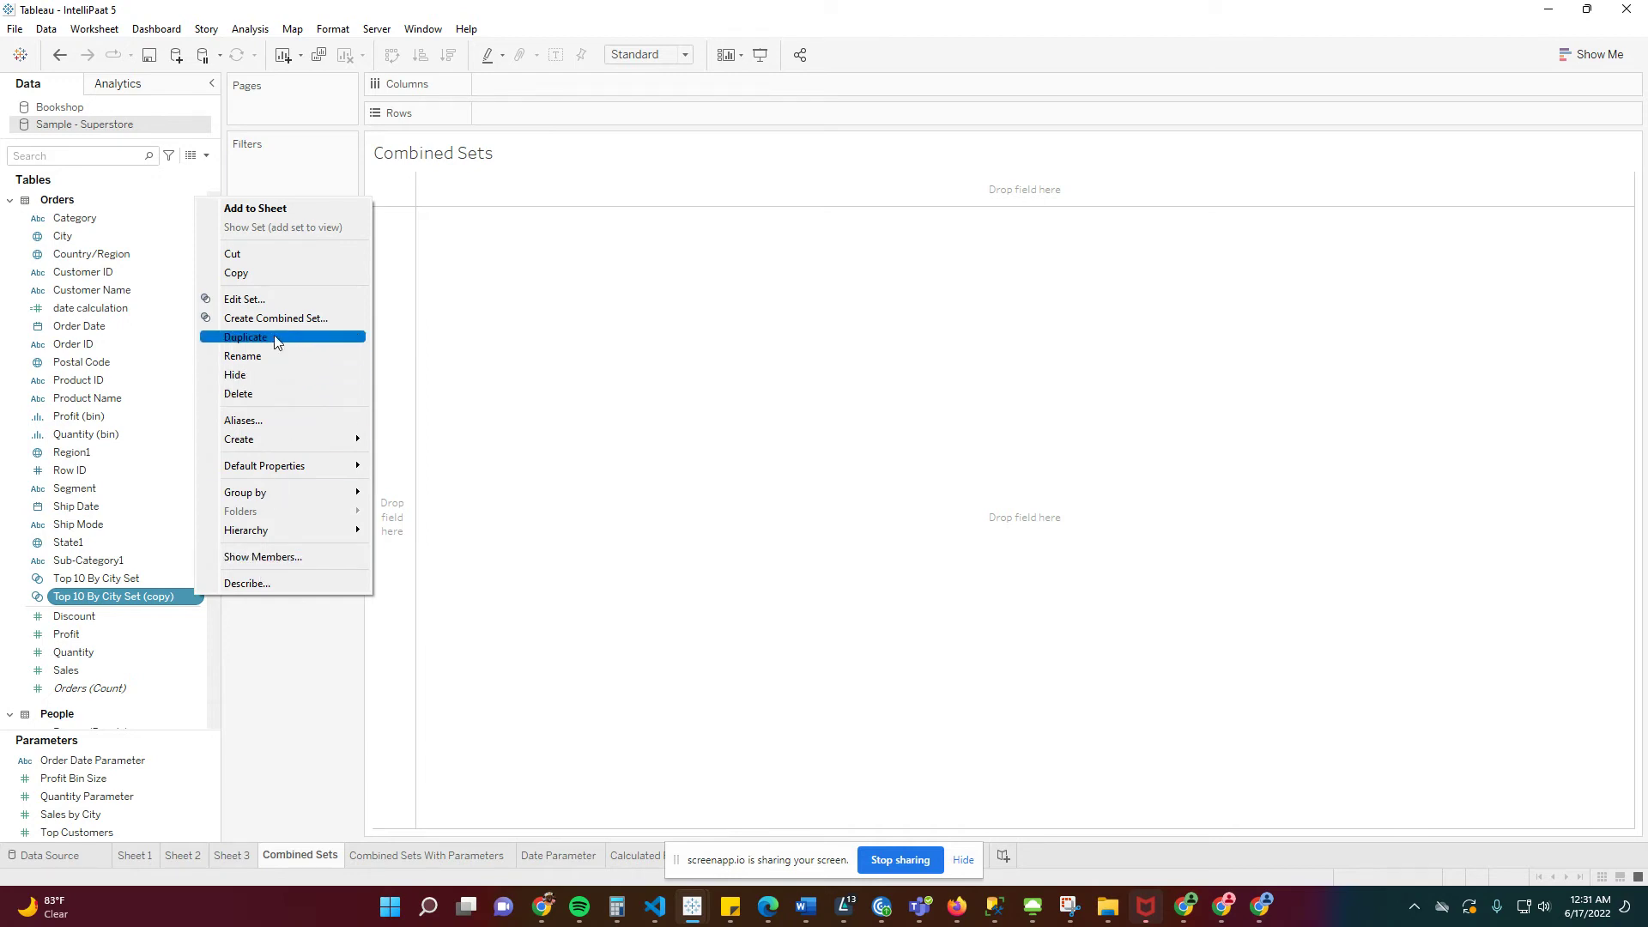
click(278, 306)
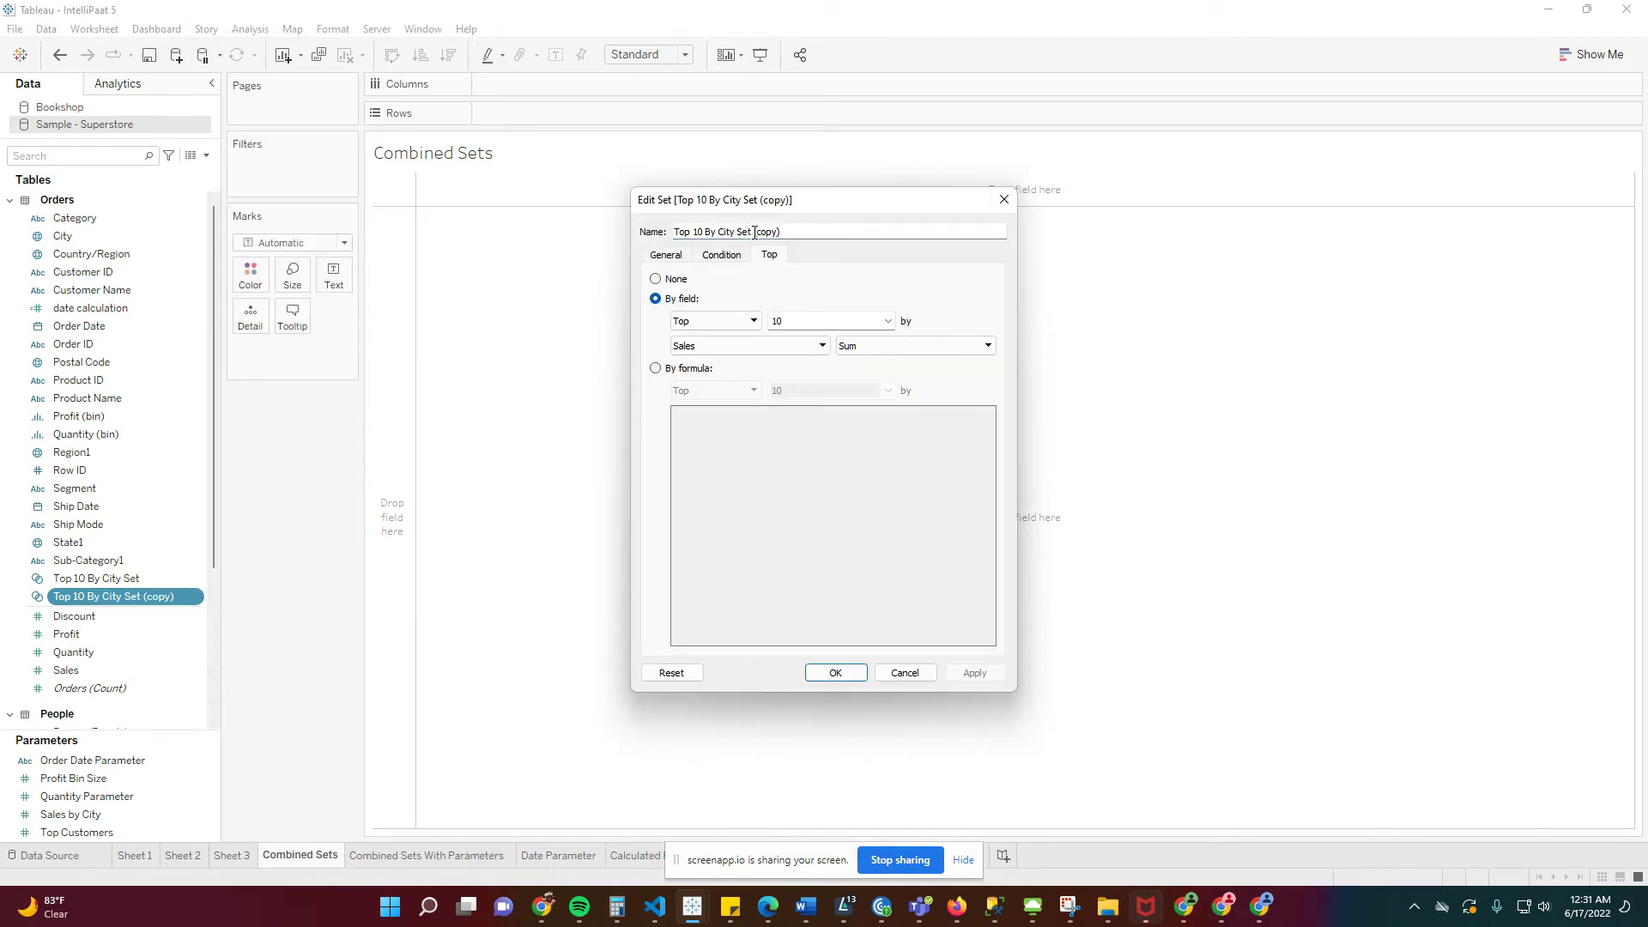
drag(755, 232, 783, 232)
key(BackSpace)
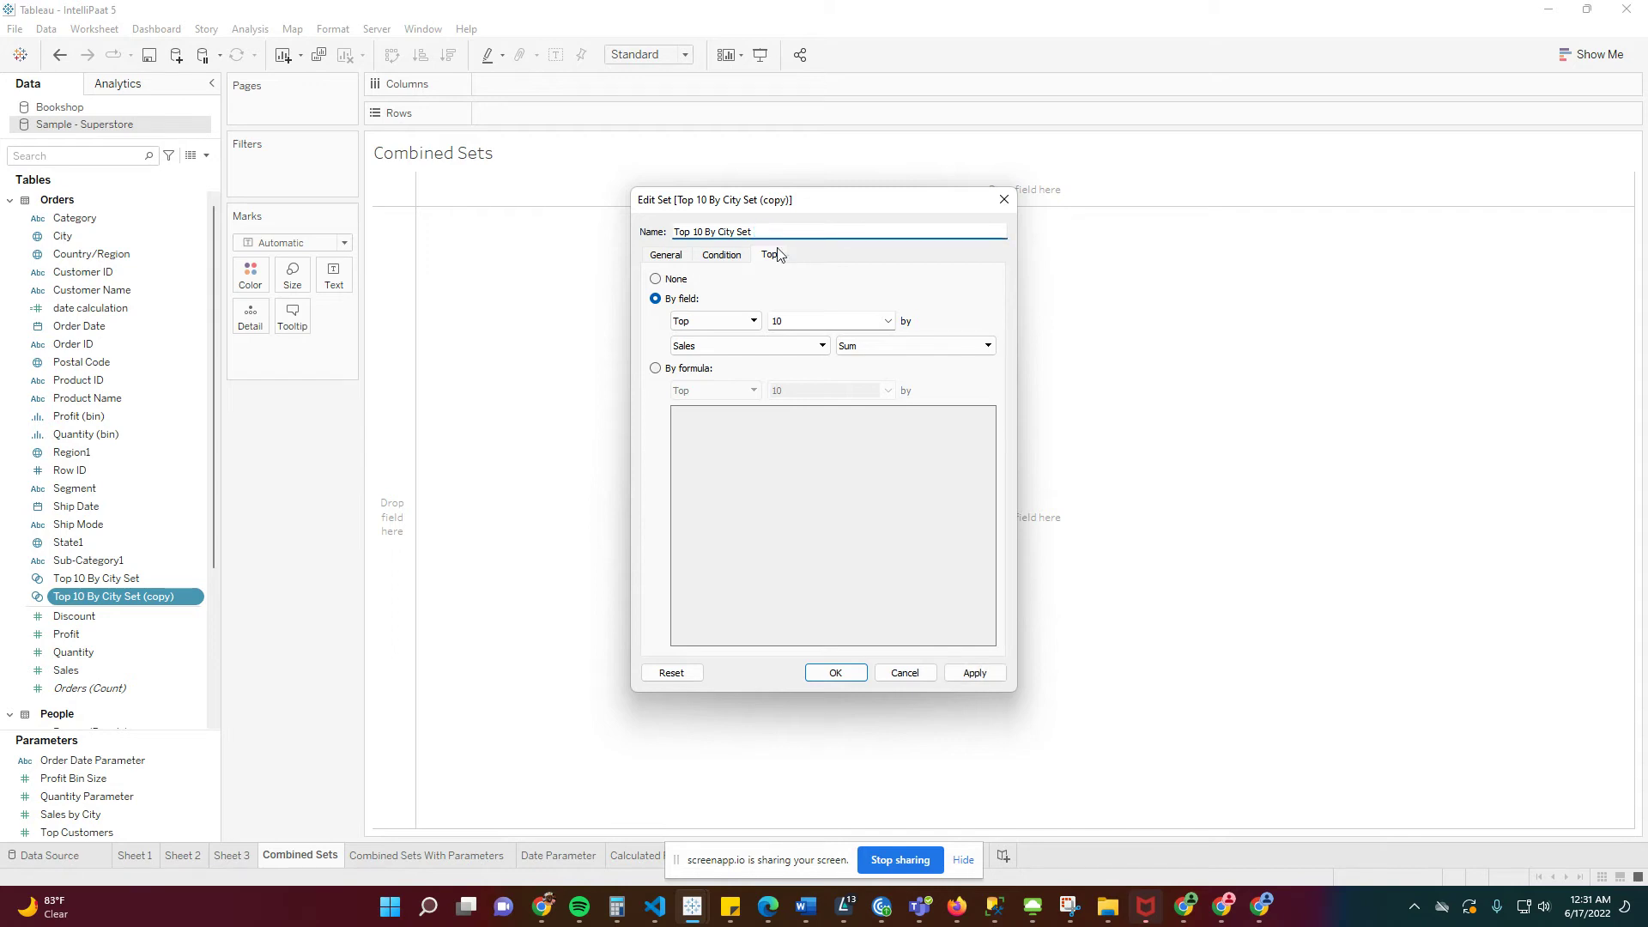
key(BackSpace)
key(BackSpace)
text(2)
Change the copied set's Top count from 10 to 20 and apply
key(Tab)
key(Tab)
key(Tab)
click(790, 323)
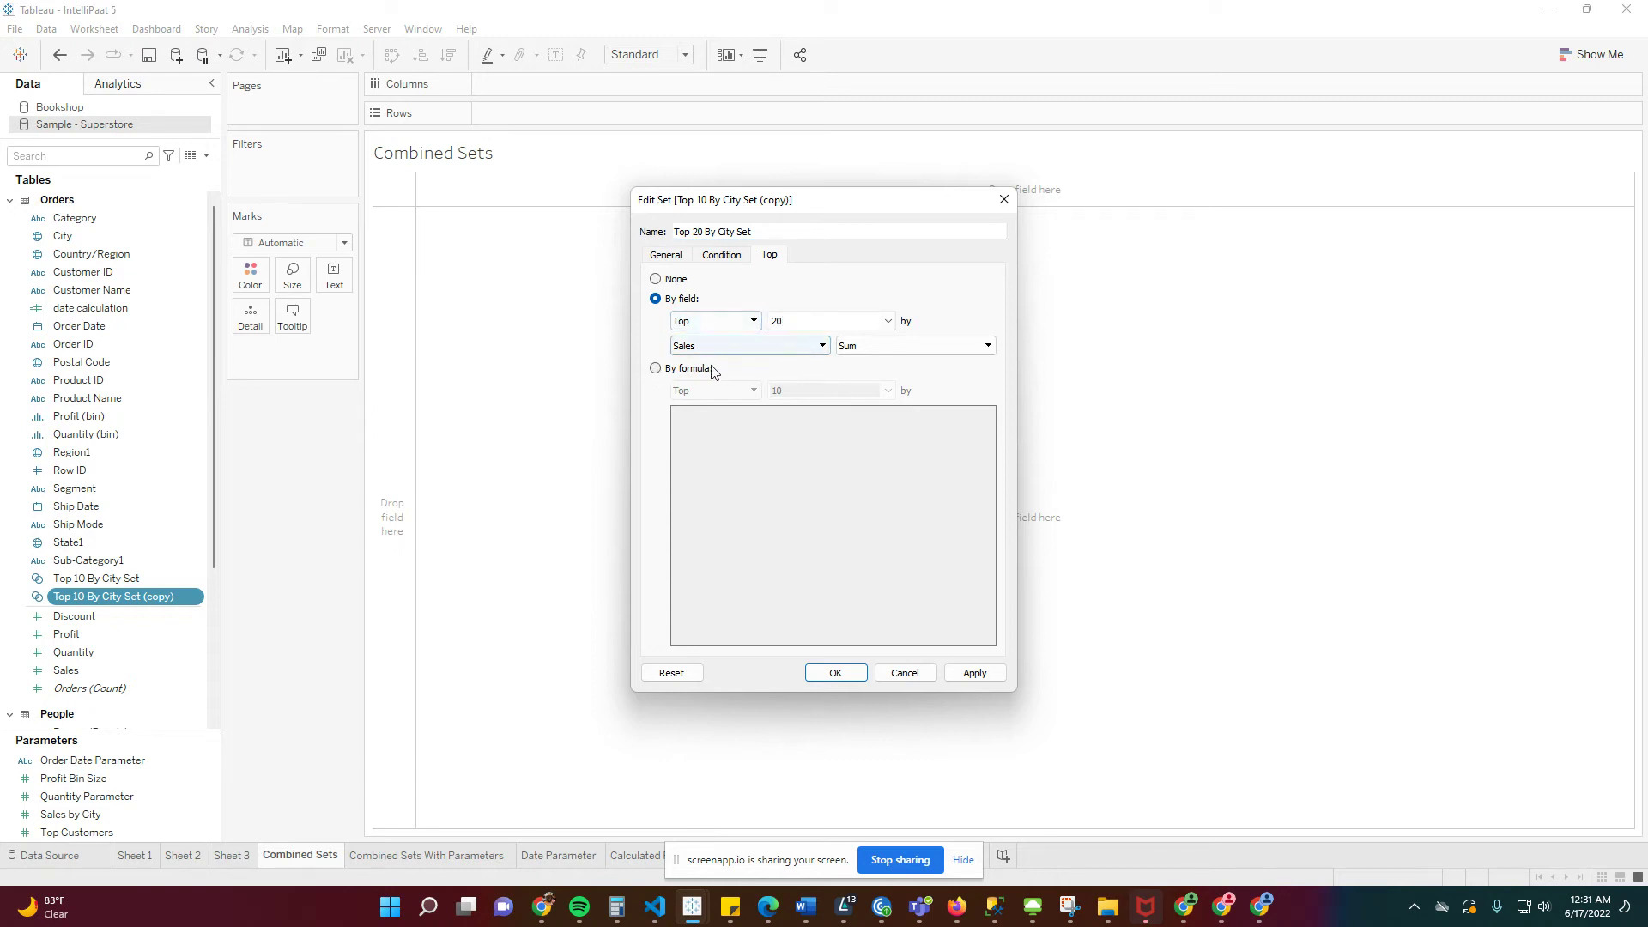
click(975, 673)
click(839, 673)
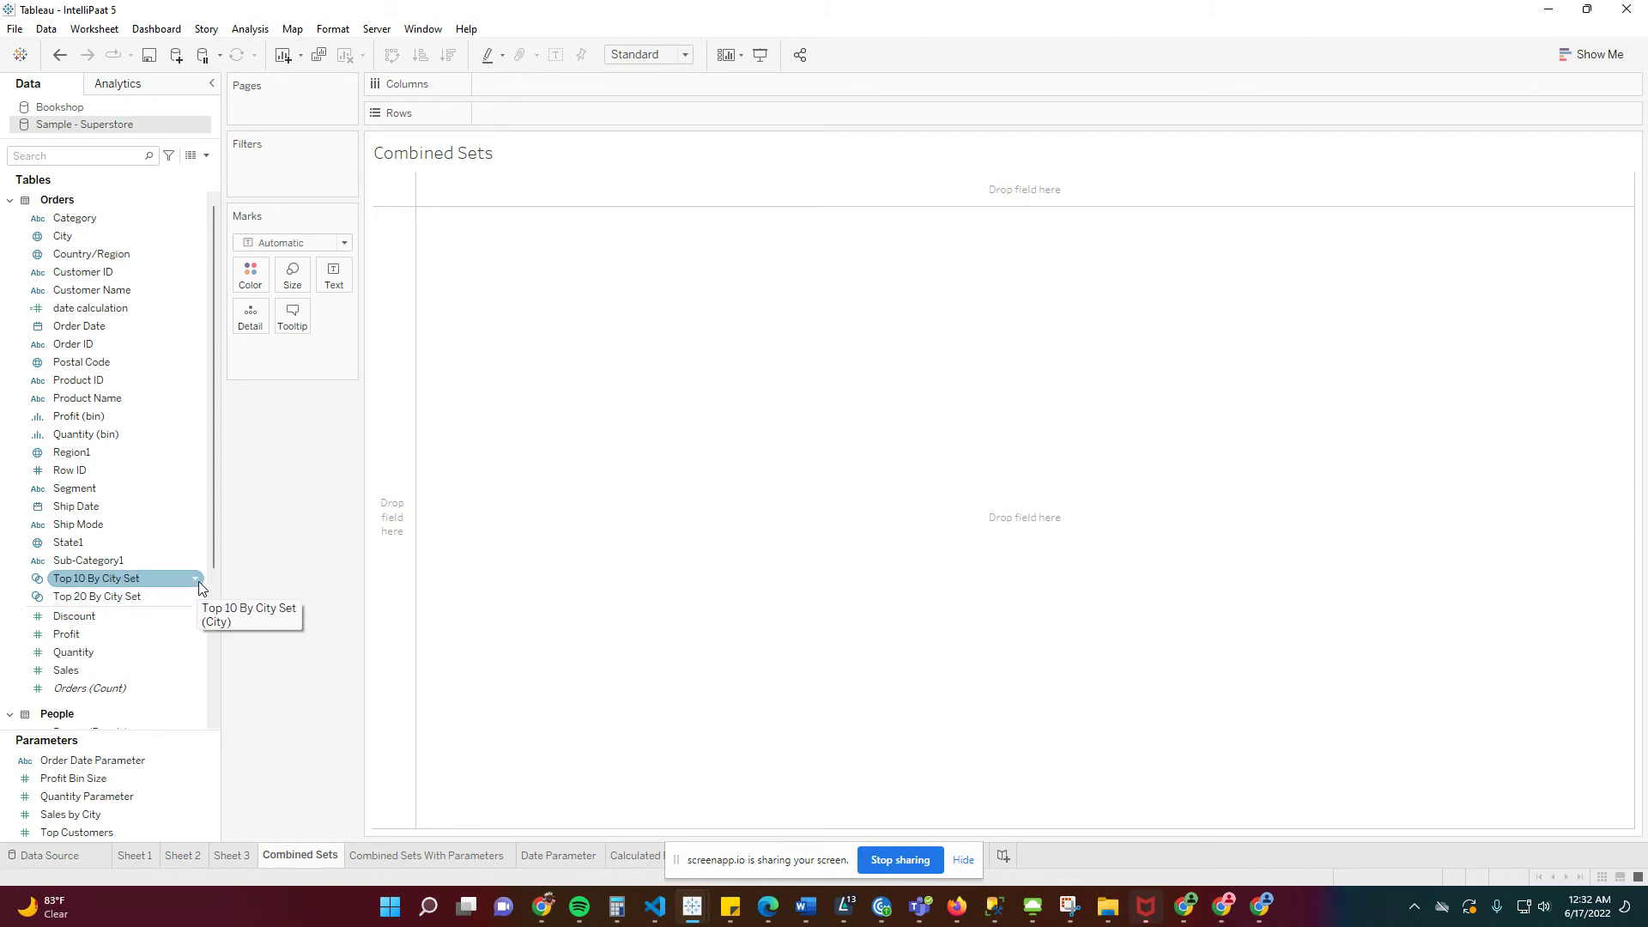
Combine Top 10 and Top 20 By City Sets as 'Top 11-20 Combined set', Top 20 except shared members
right_click(196, 582)
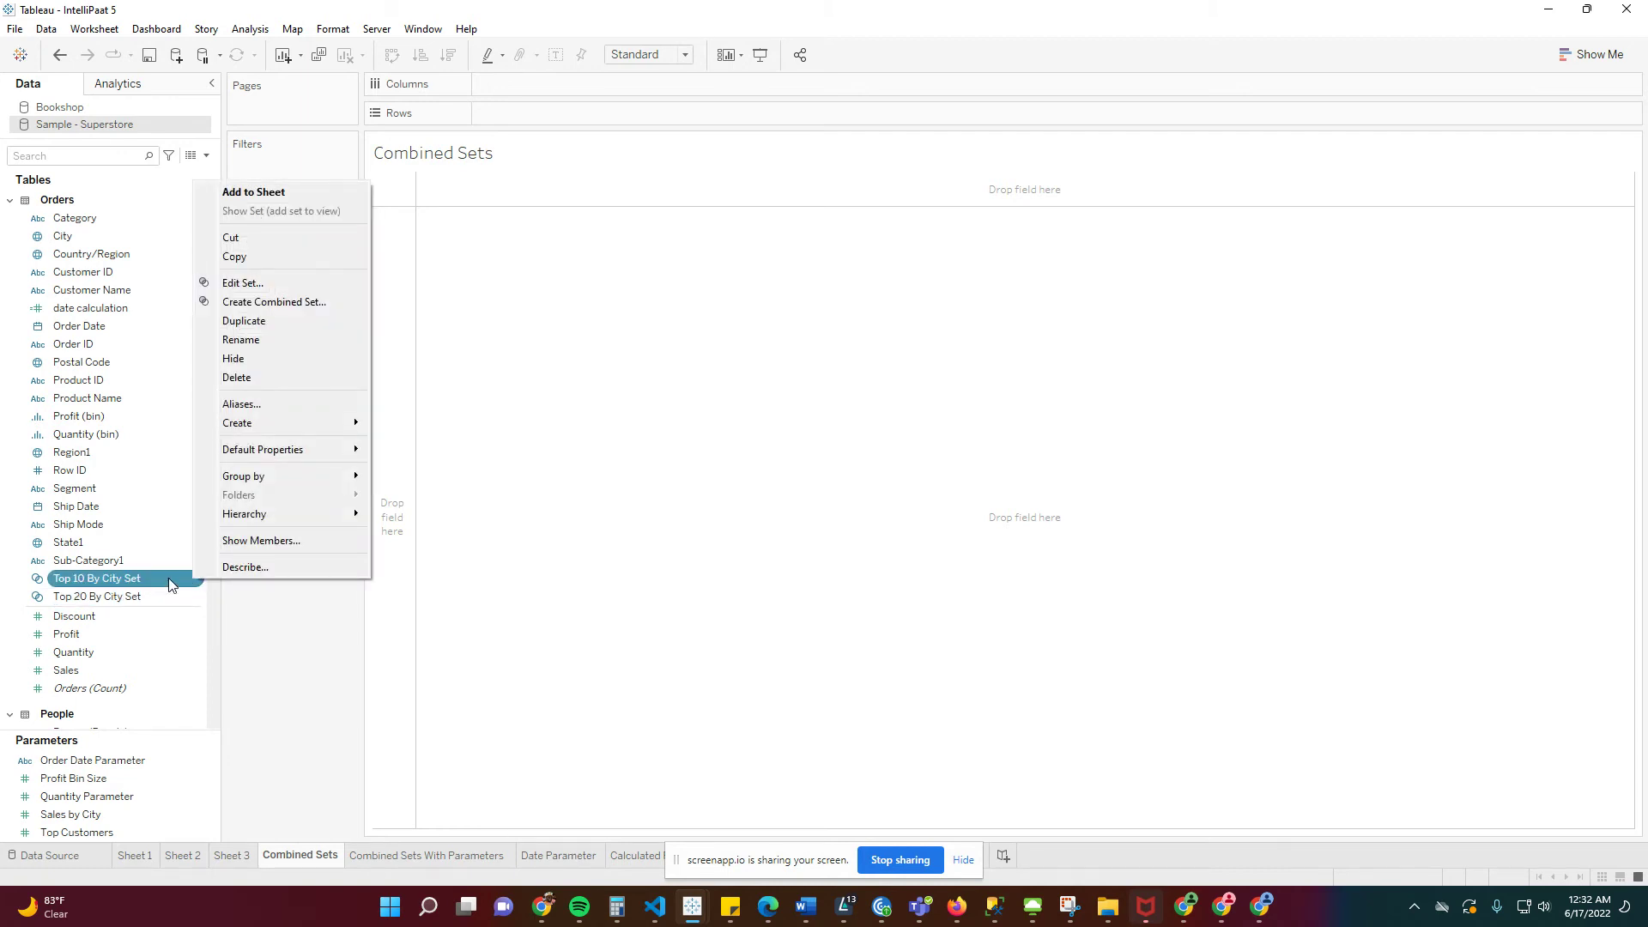
mouse_move(280, 514)
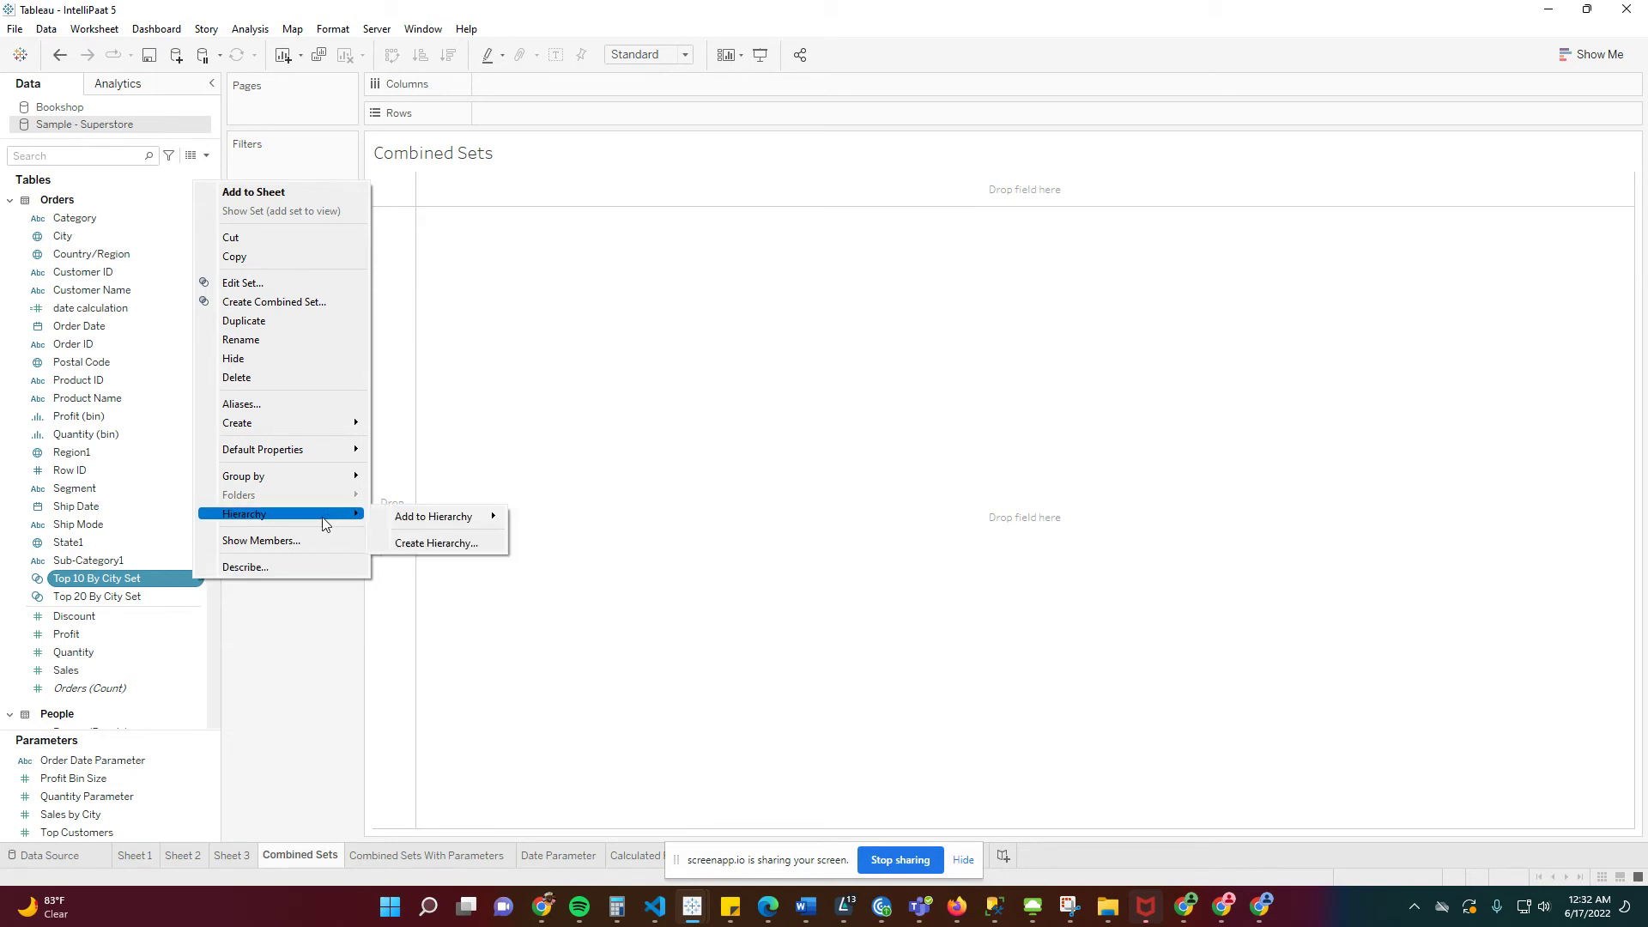
click(305, 304)
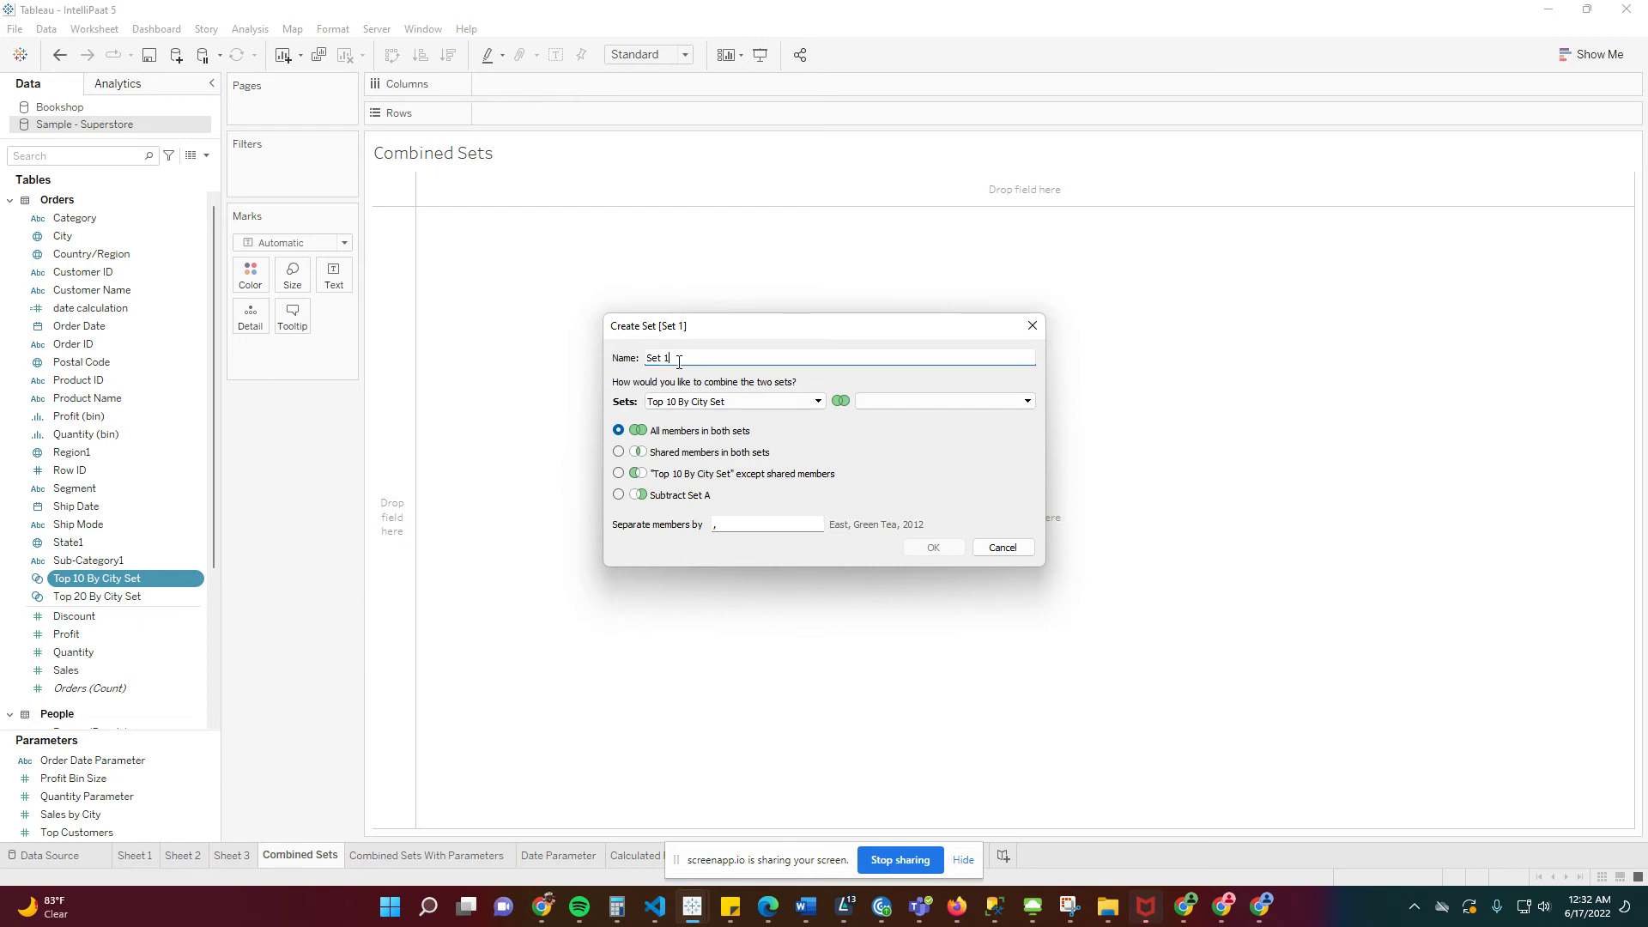
drag(678, 360, 634, 365)
text(Combined set)
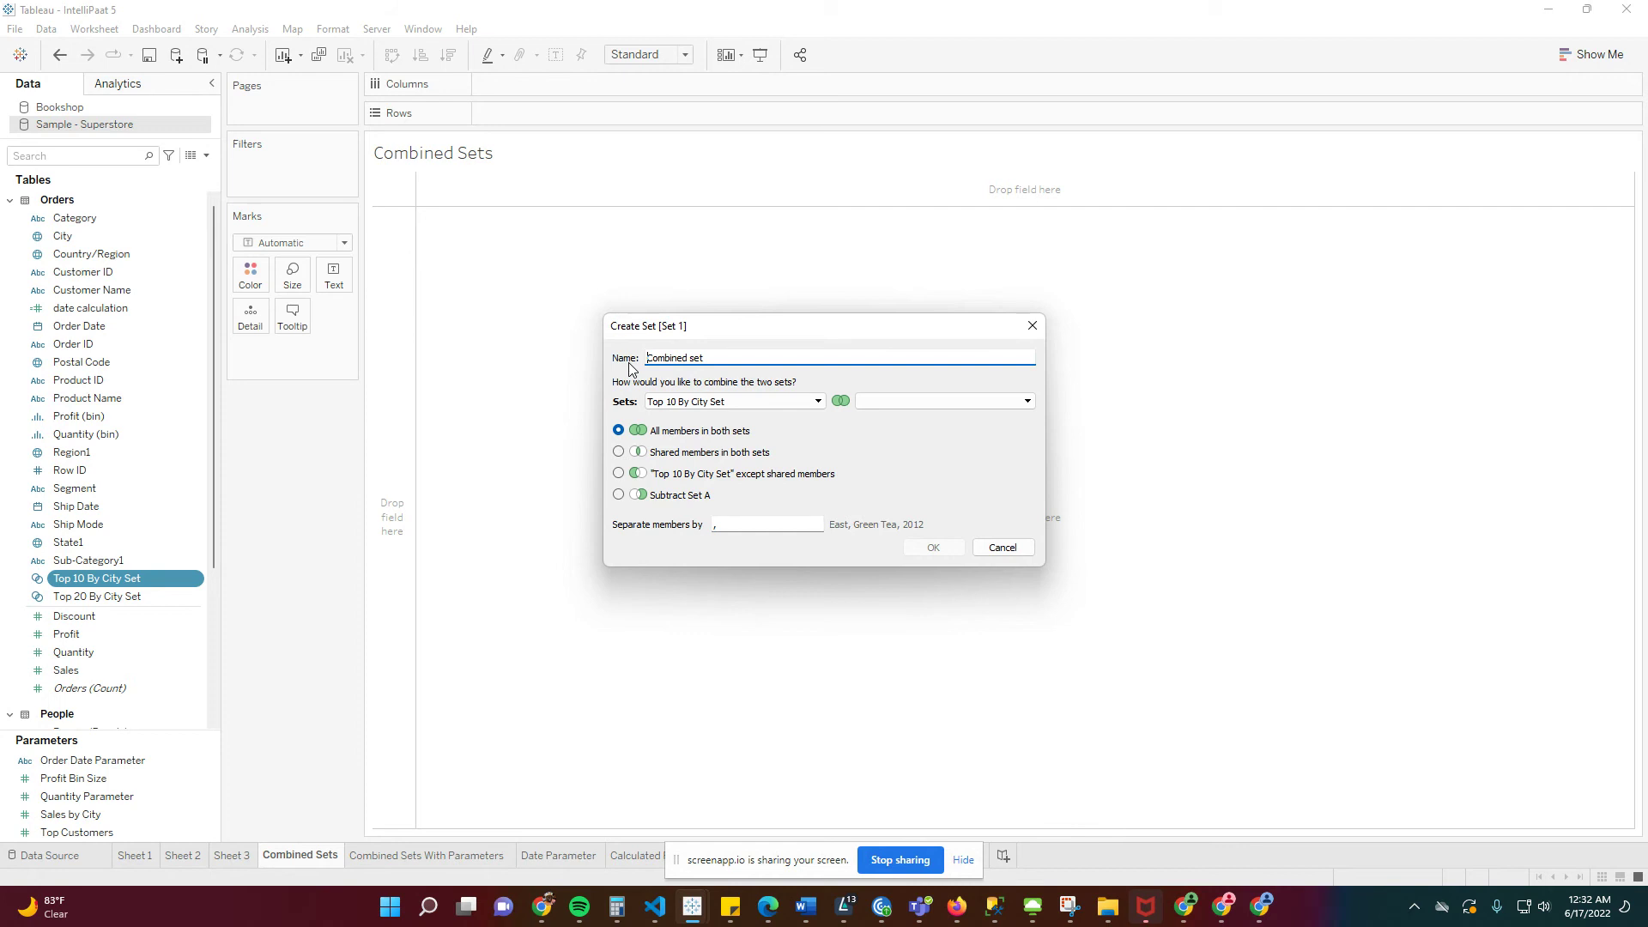
text(Top )
text(11-)
text(20)
click(1029, 404)
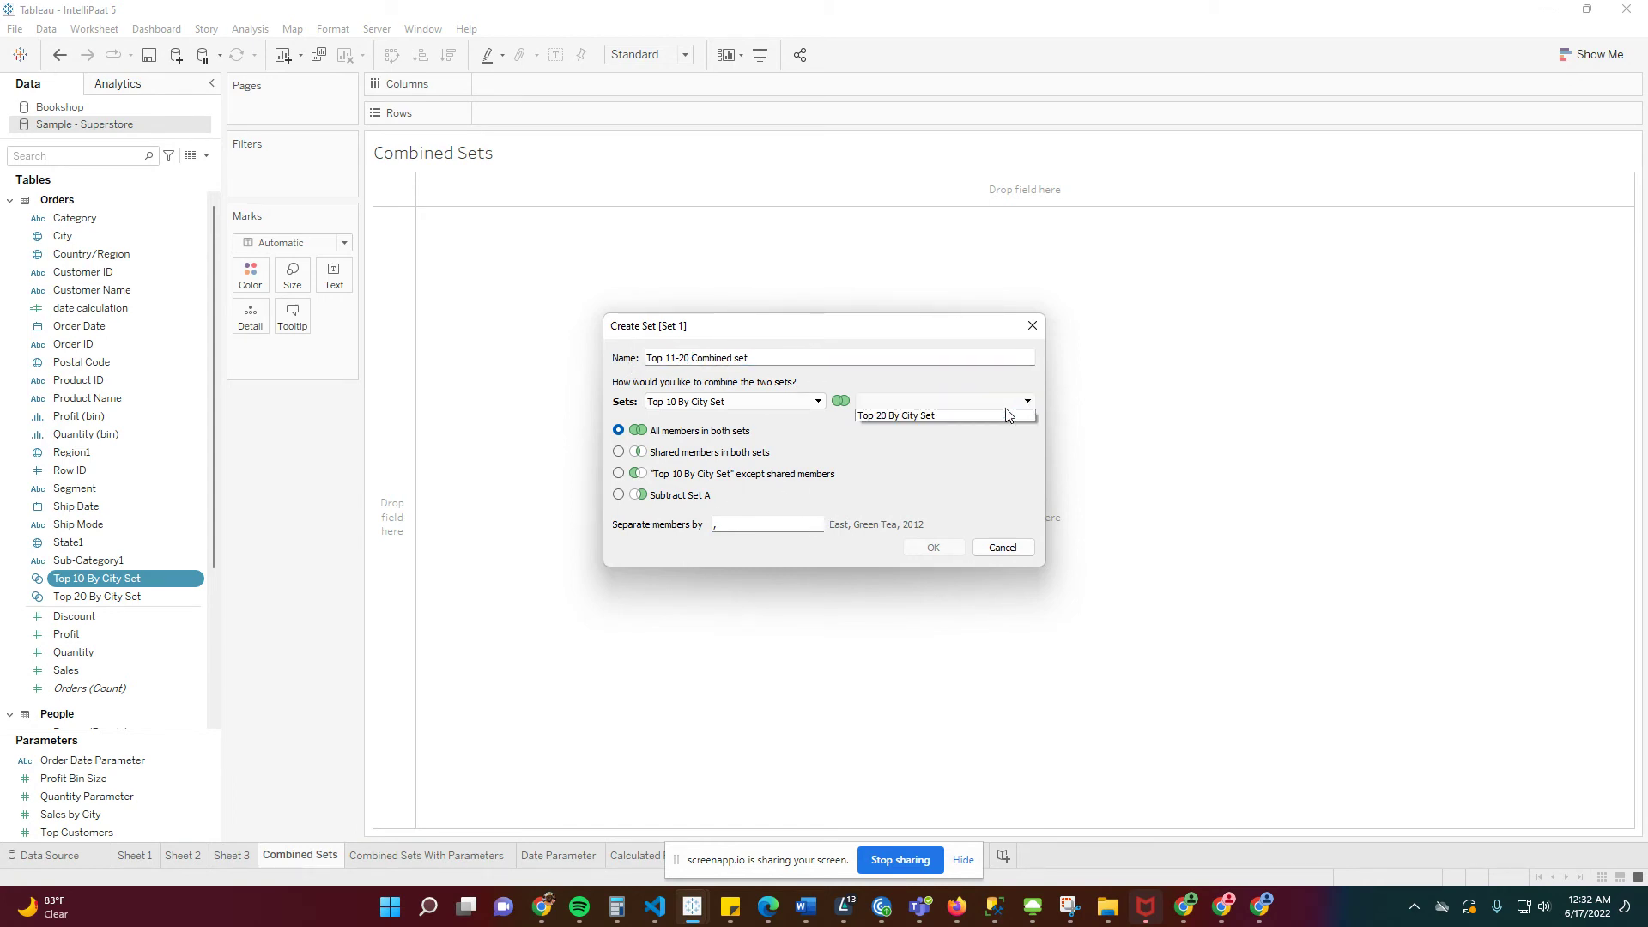
click(954, 416)
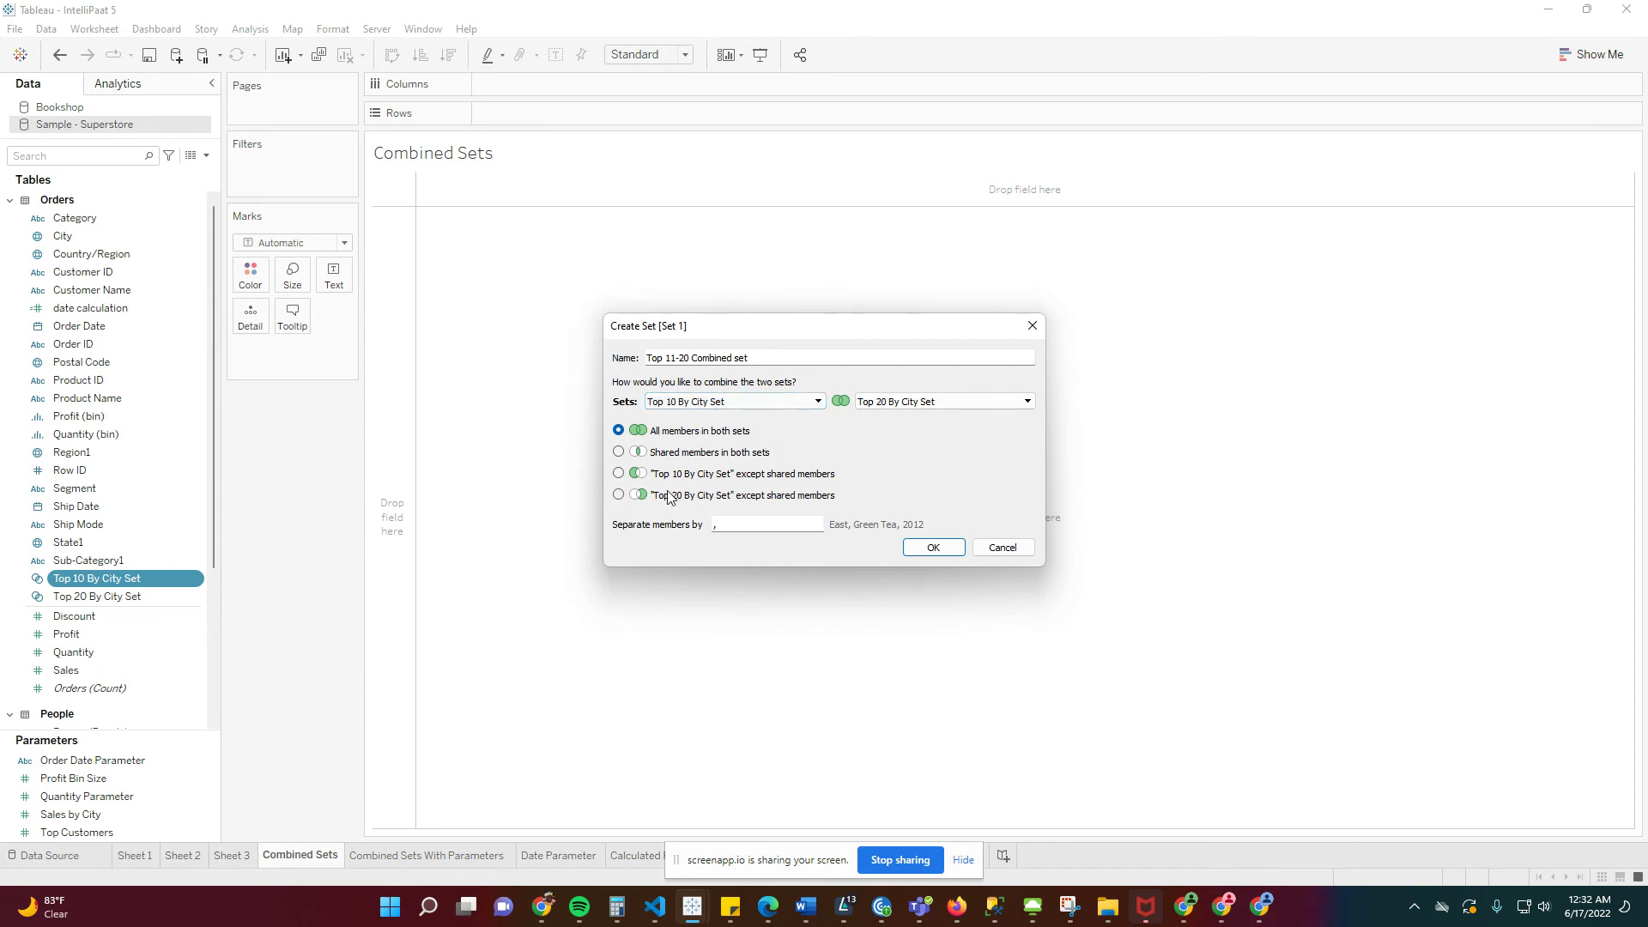
click(620, 498)
click(933, 549)
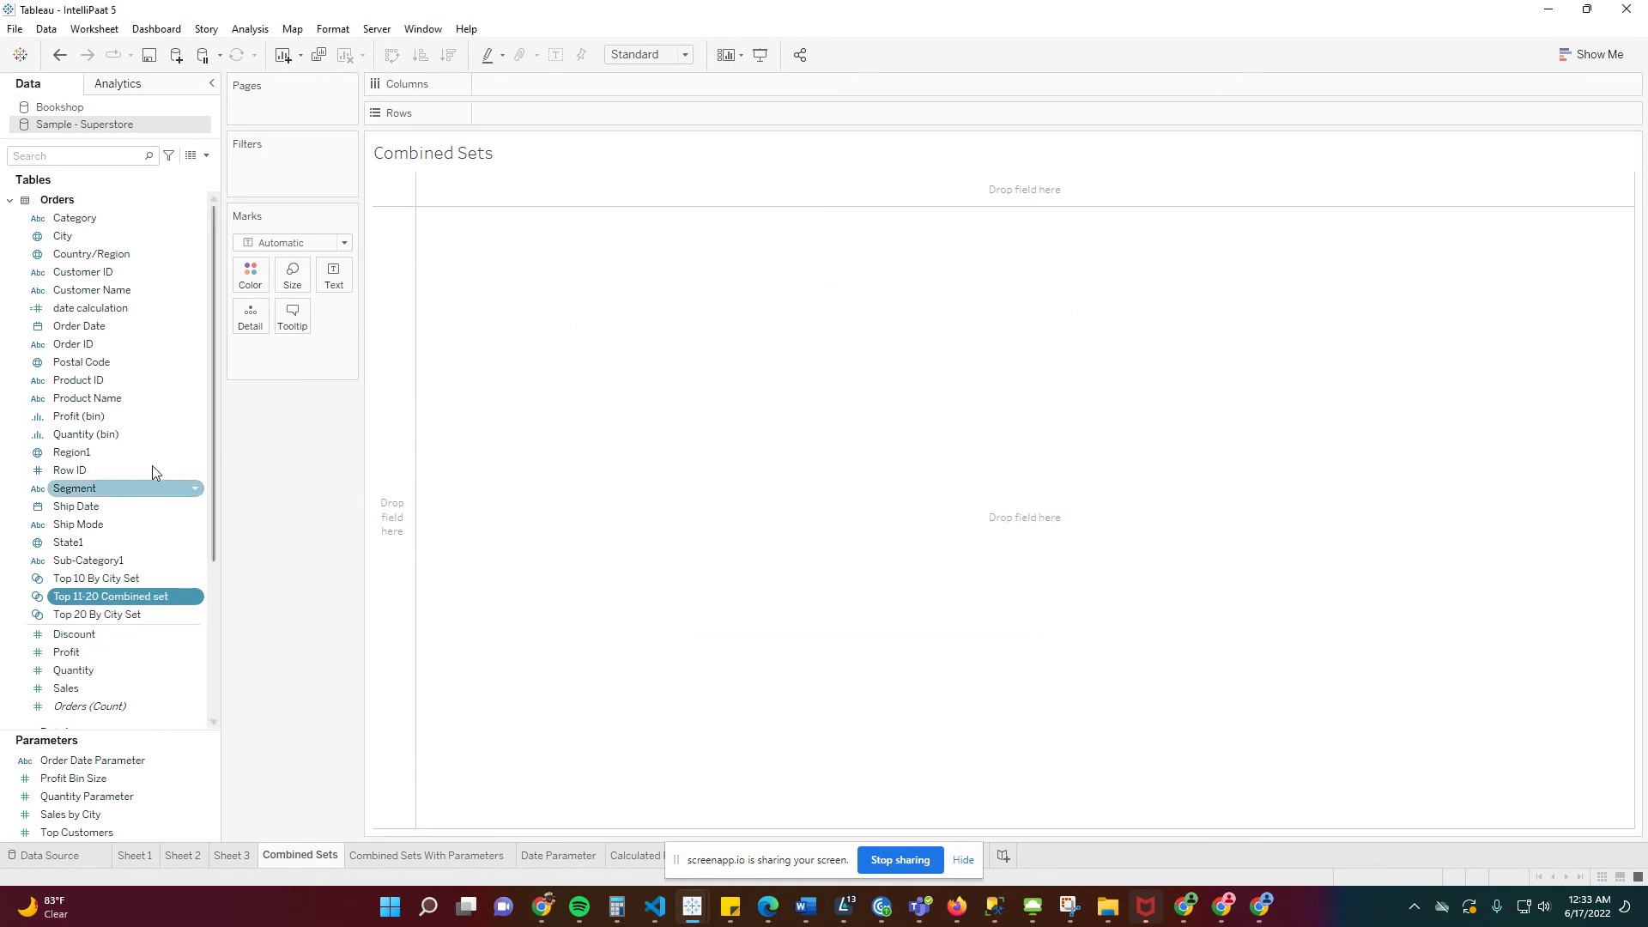
Put City on Rows and try colouring the marks by Top 11-20 Combined set
drag(97, 236, 522, 119)
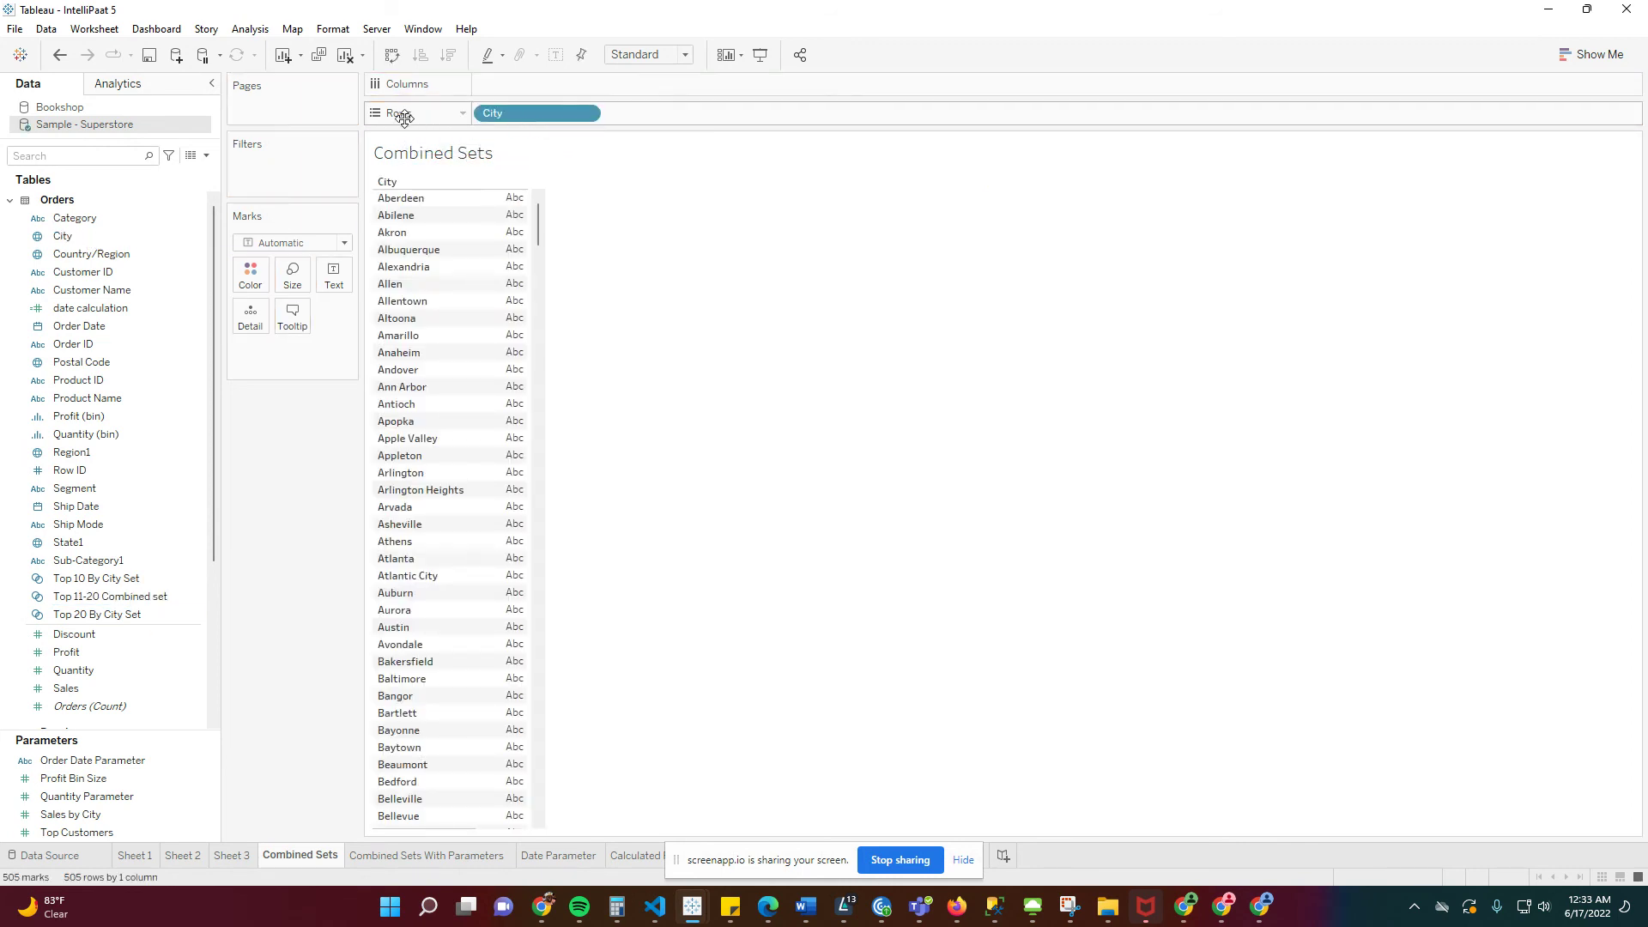
click(80, 801)
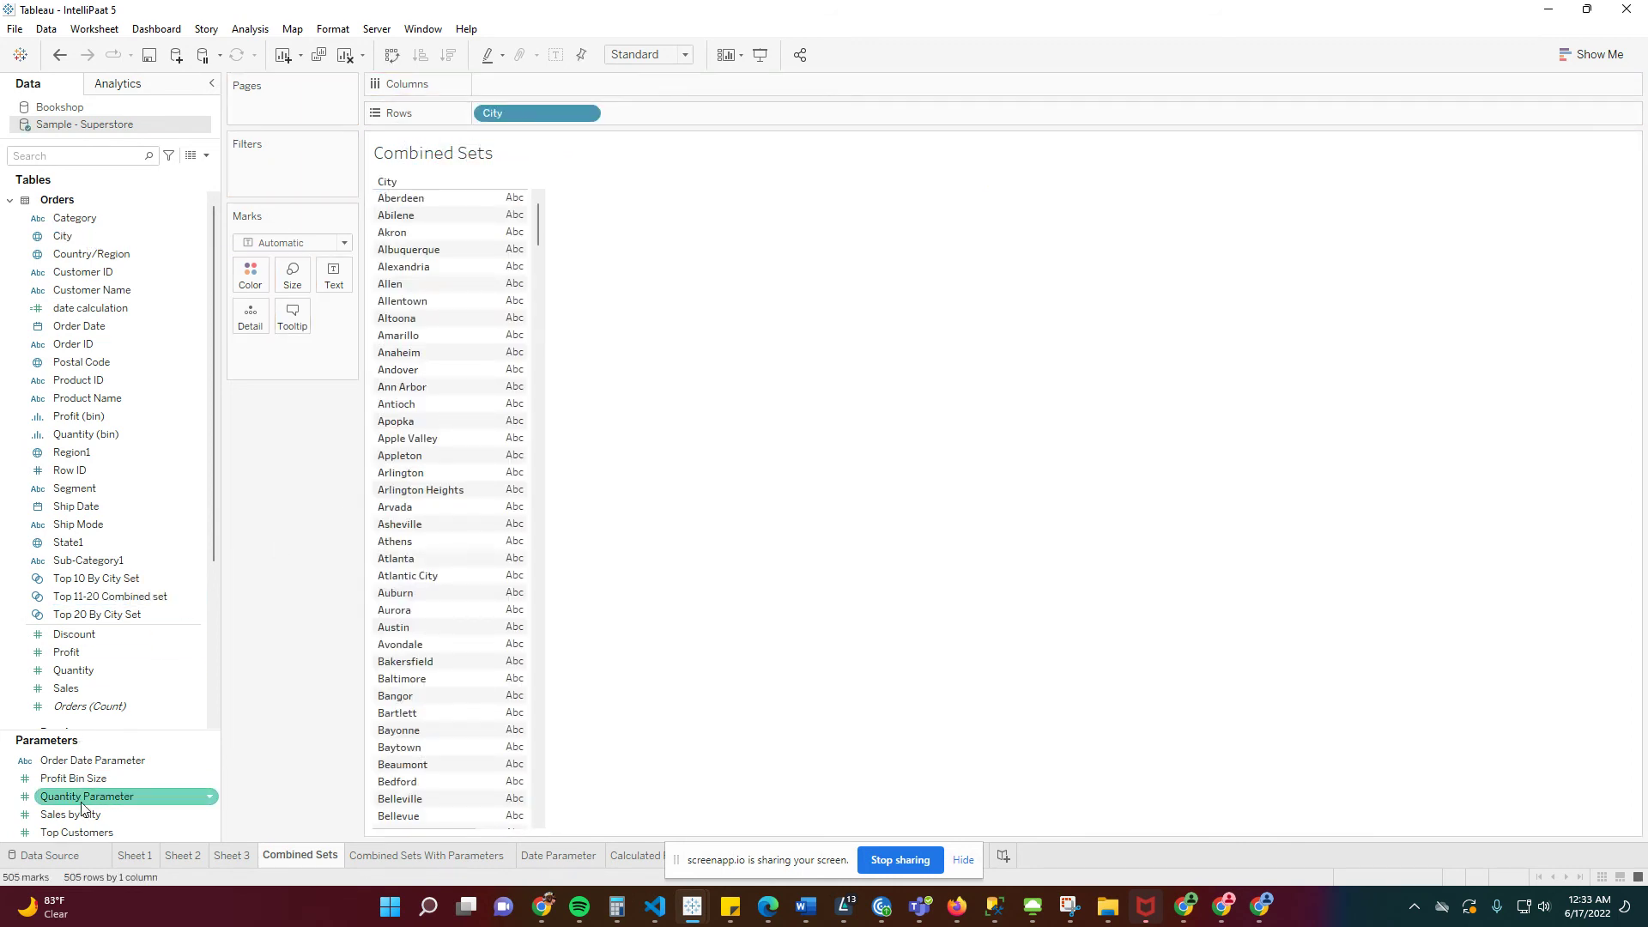
click(97, 599)
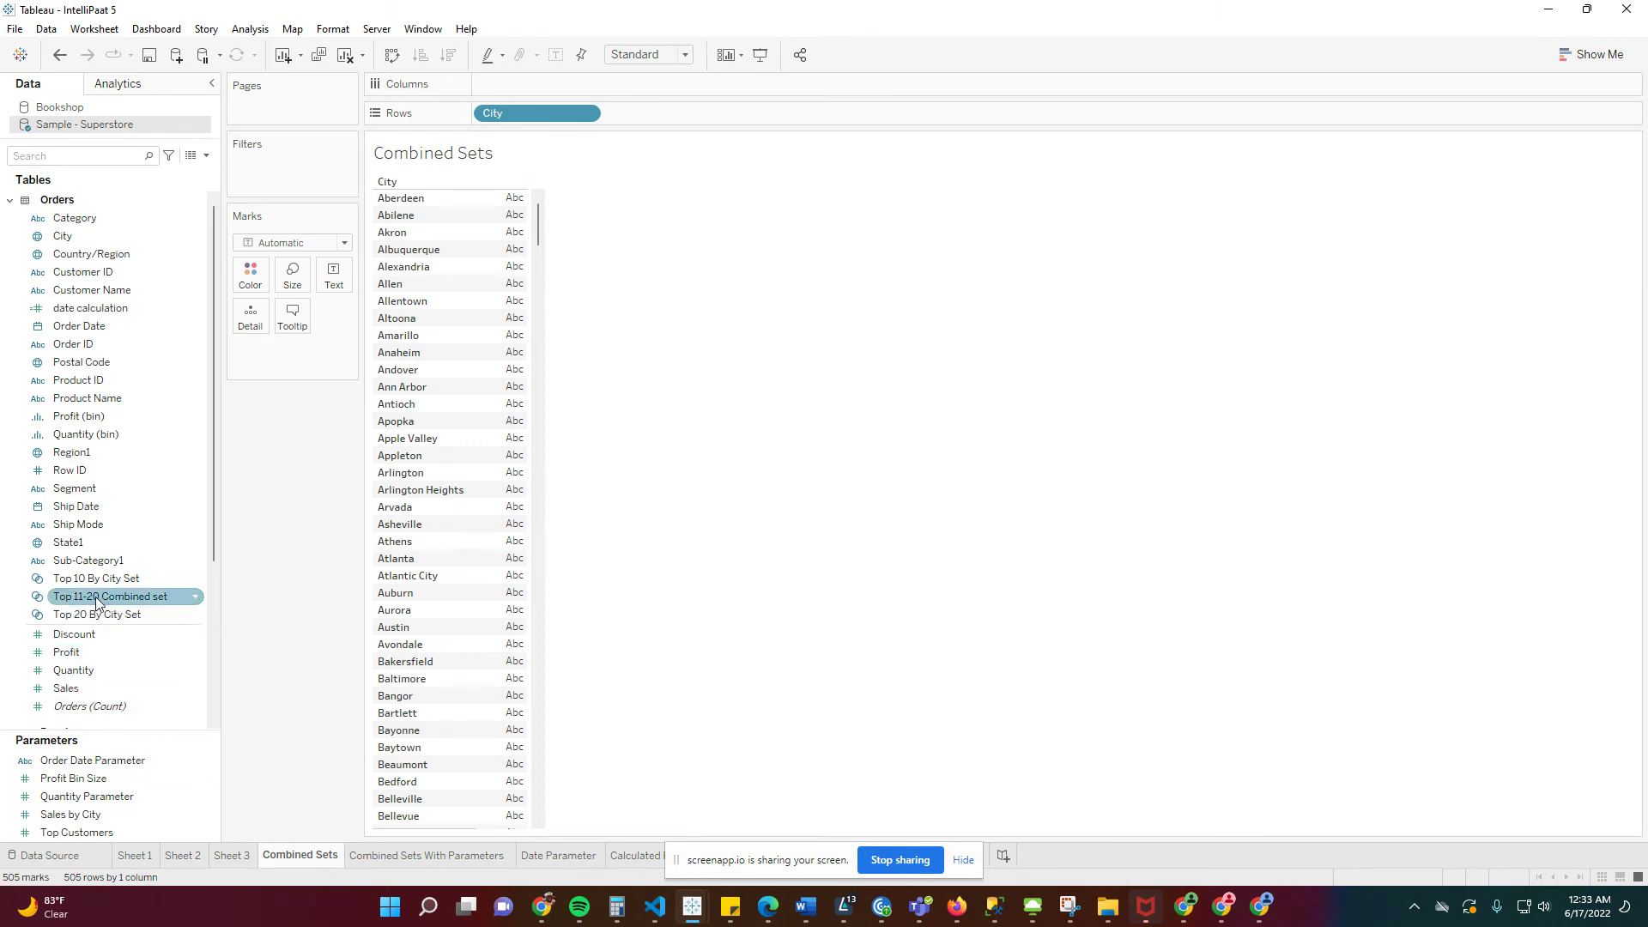
drag(97, 602, 250, 275)
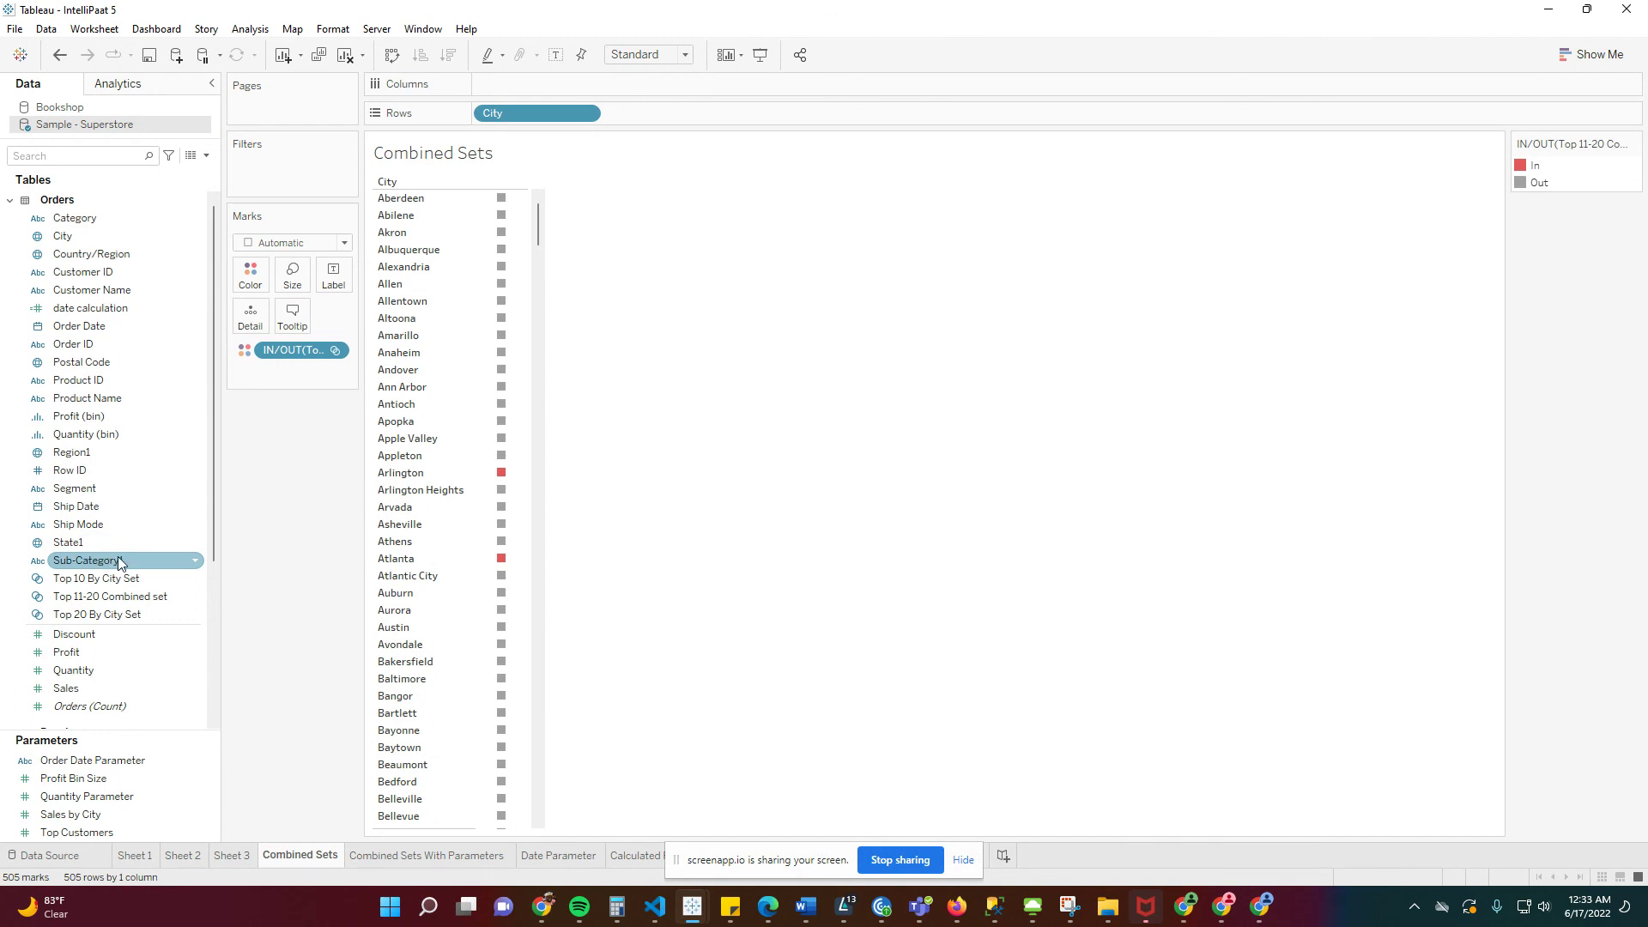
Try Sales on the marks, then undo it and remove the set colouring
double_click(91, 687)
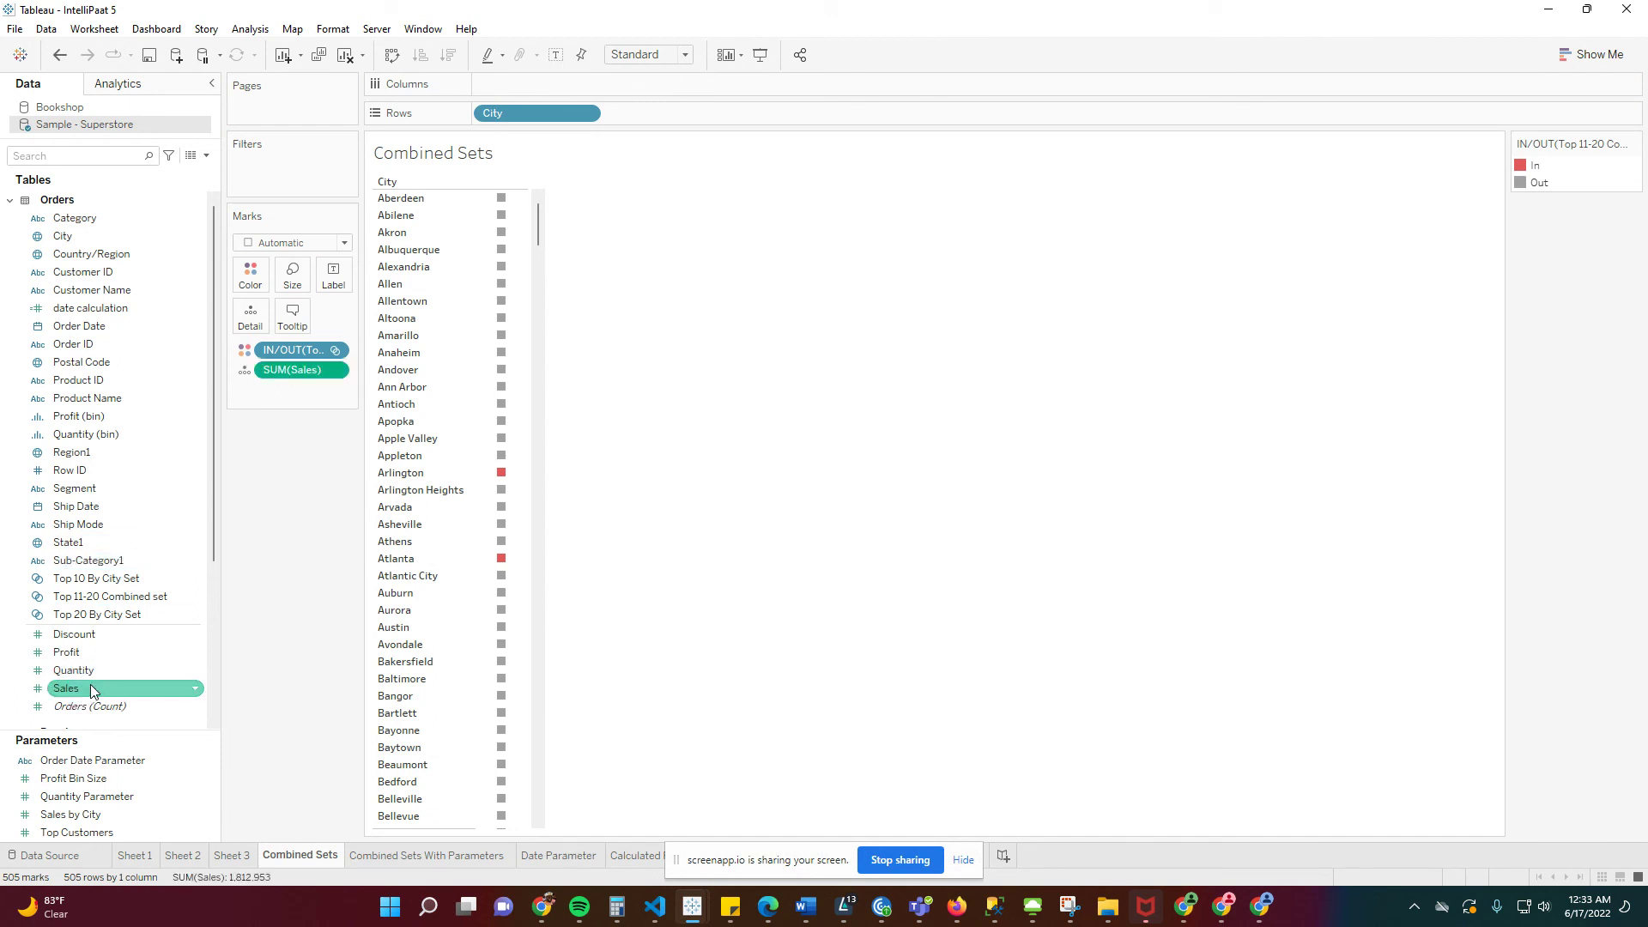
mouse_move(296, 369)
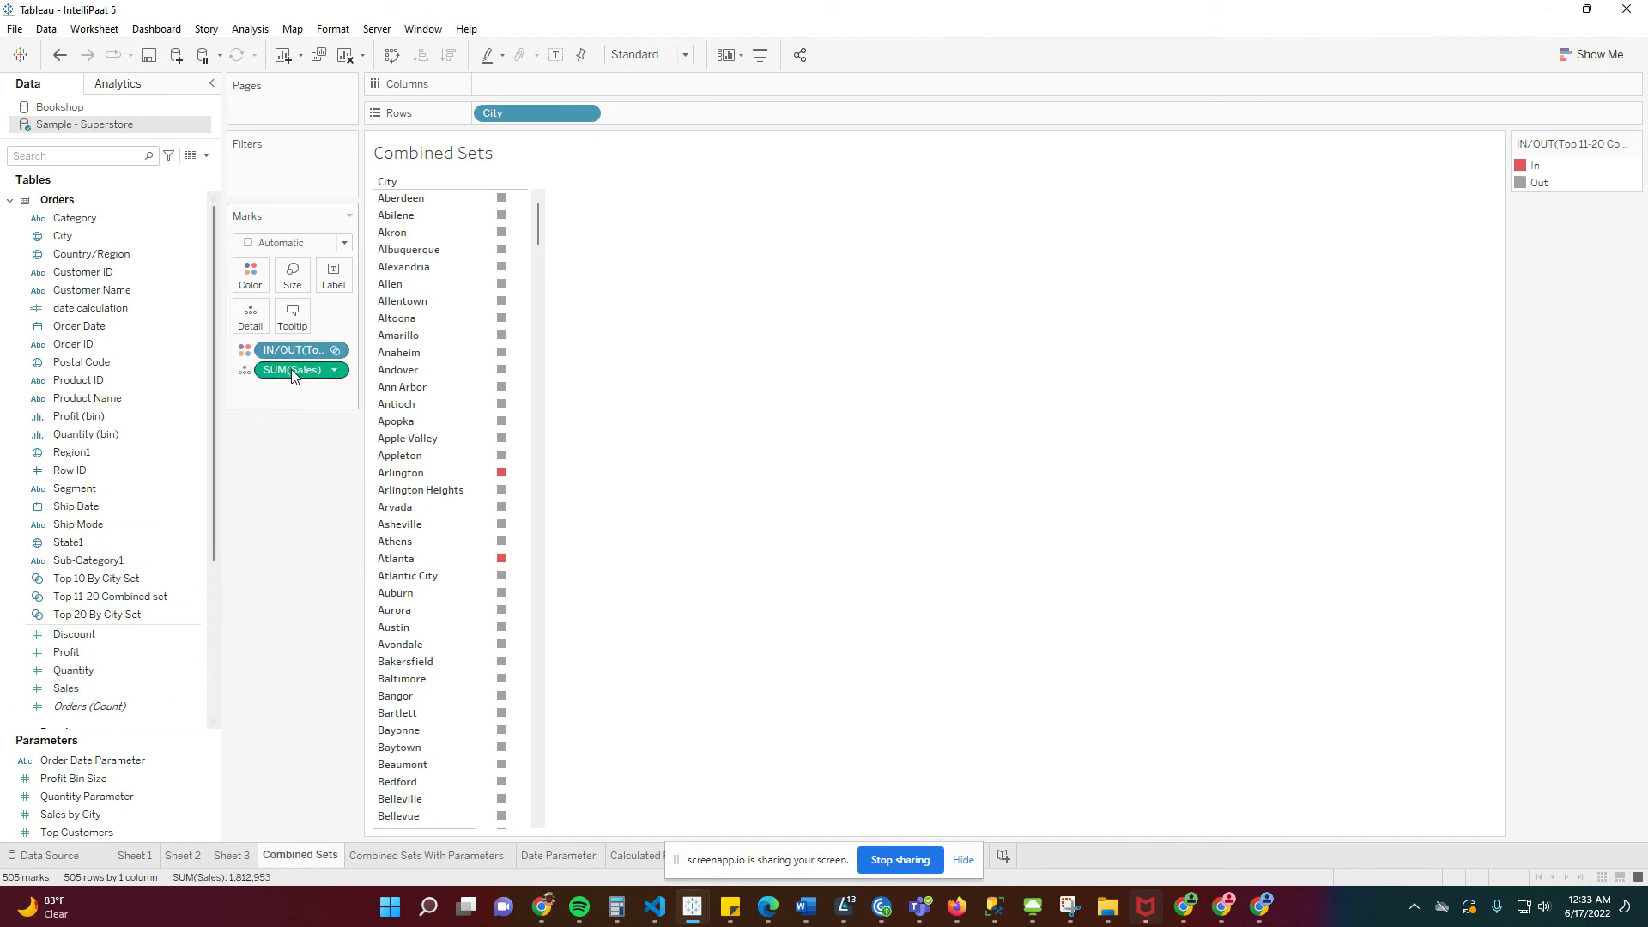
mouse_move(294, 374)
mouse_down()
mouse_move(74, 666)
mouse_move(510, 526)
mouse_up()
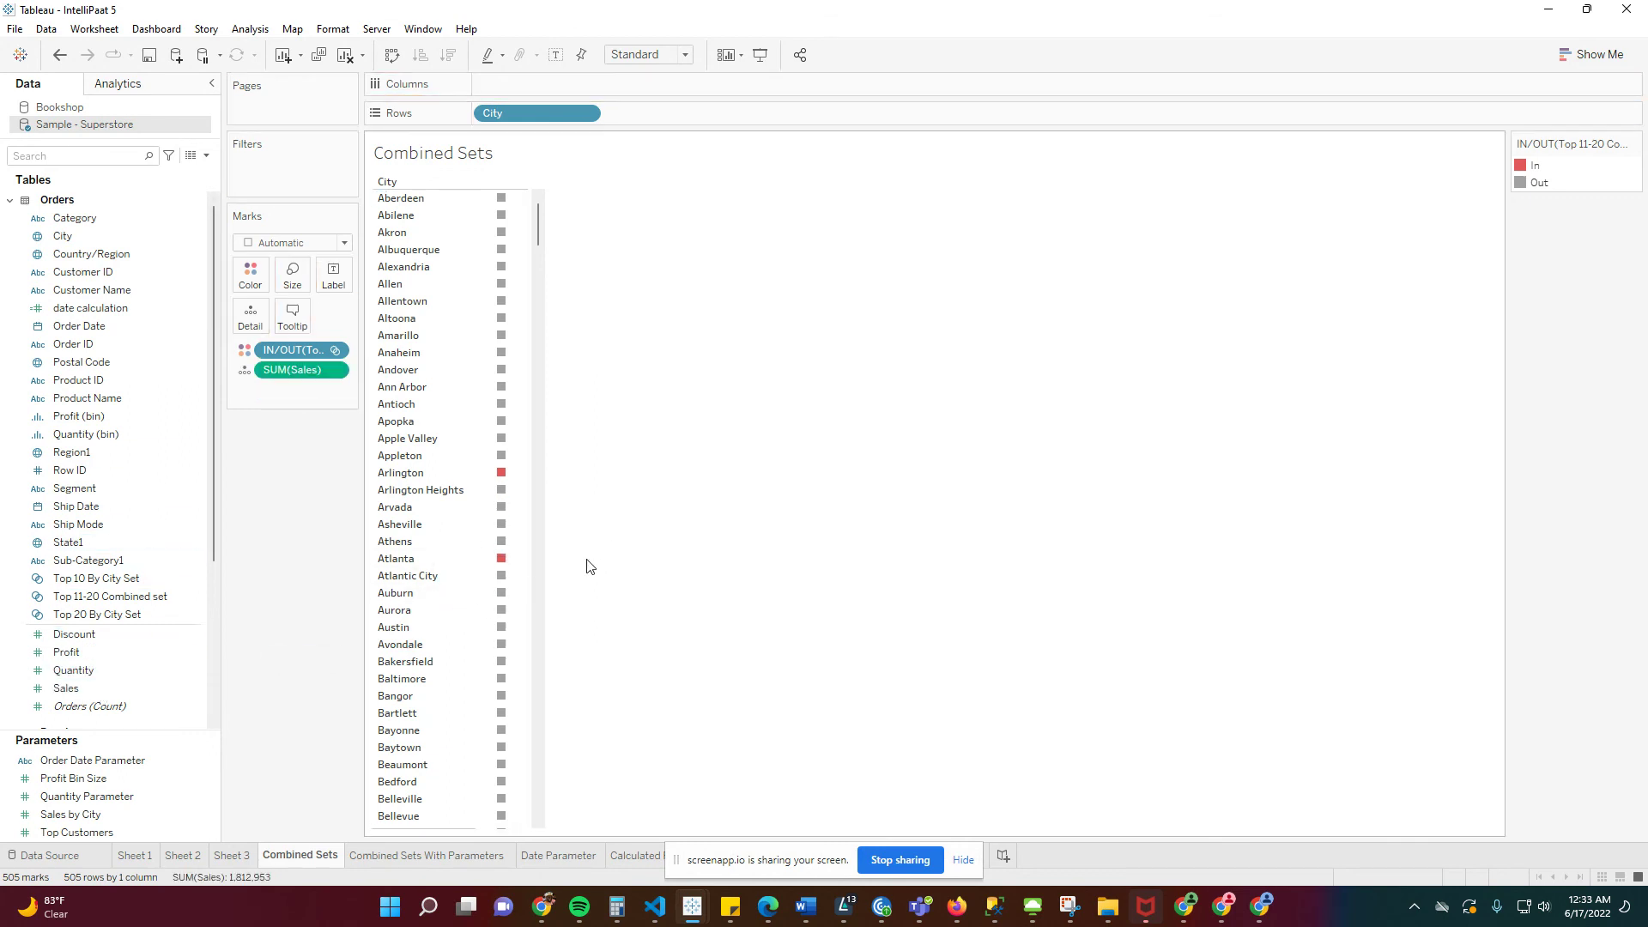
mouse_move(65, 688)
mouse_down()
mouse_move(524, 562)
mouse_move(497, 521)
mouse_up()
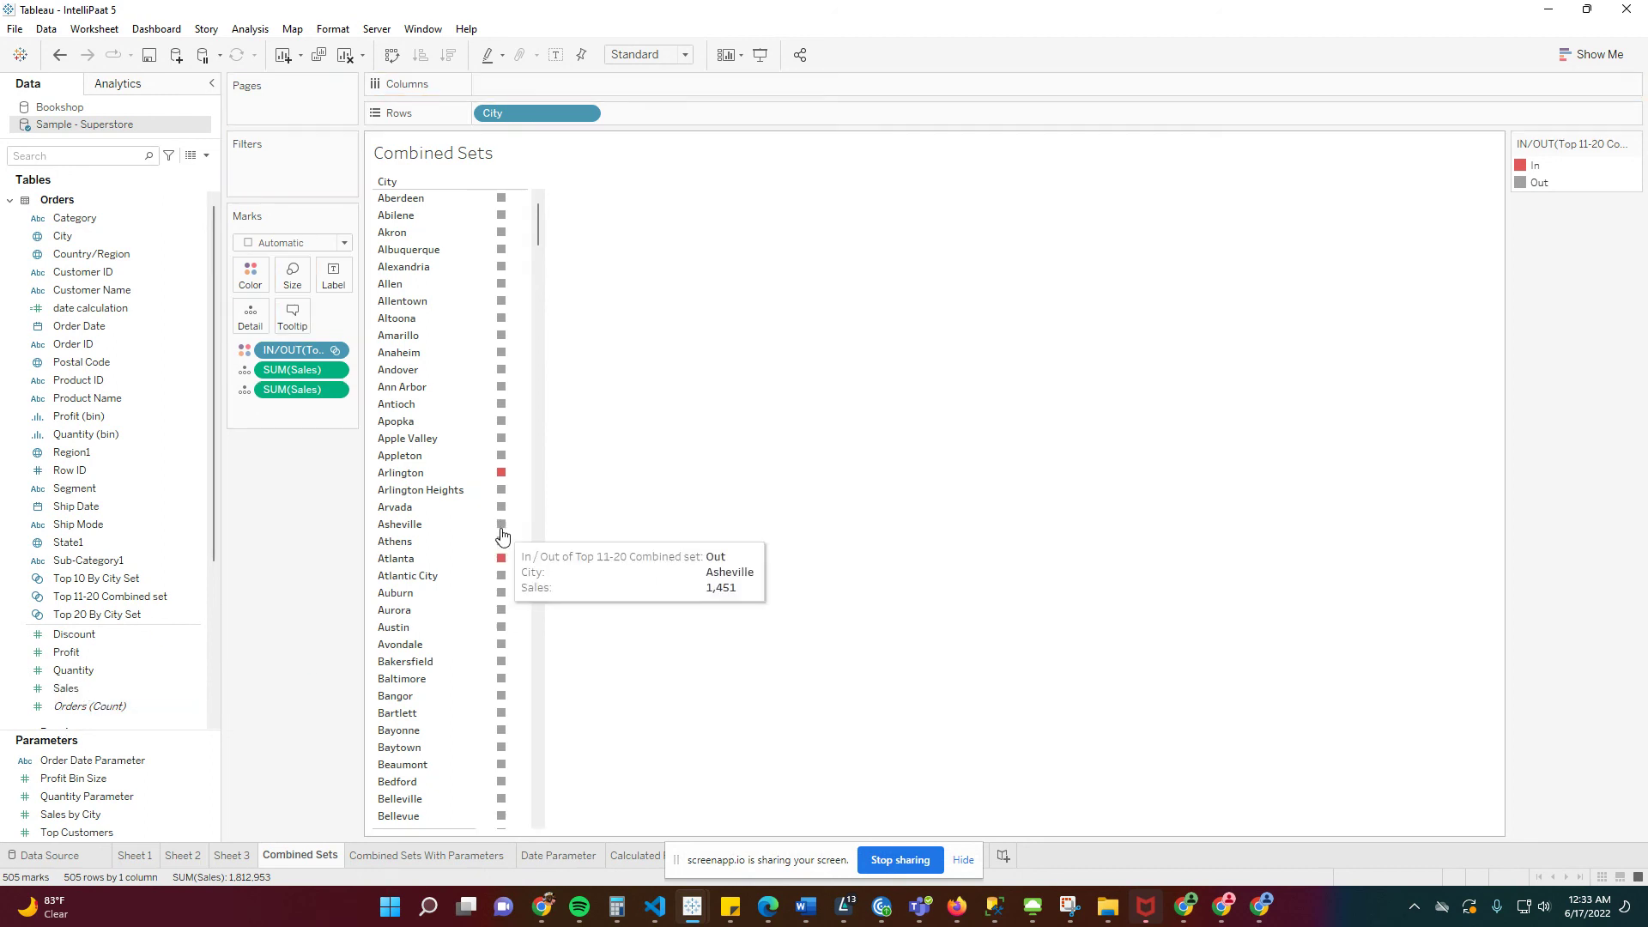
click(59, 56)
click(59, 55)
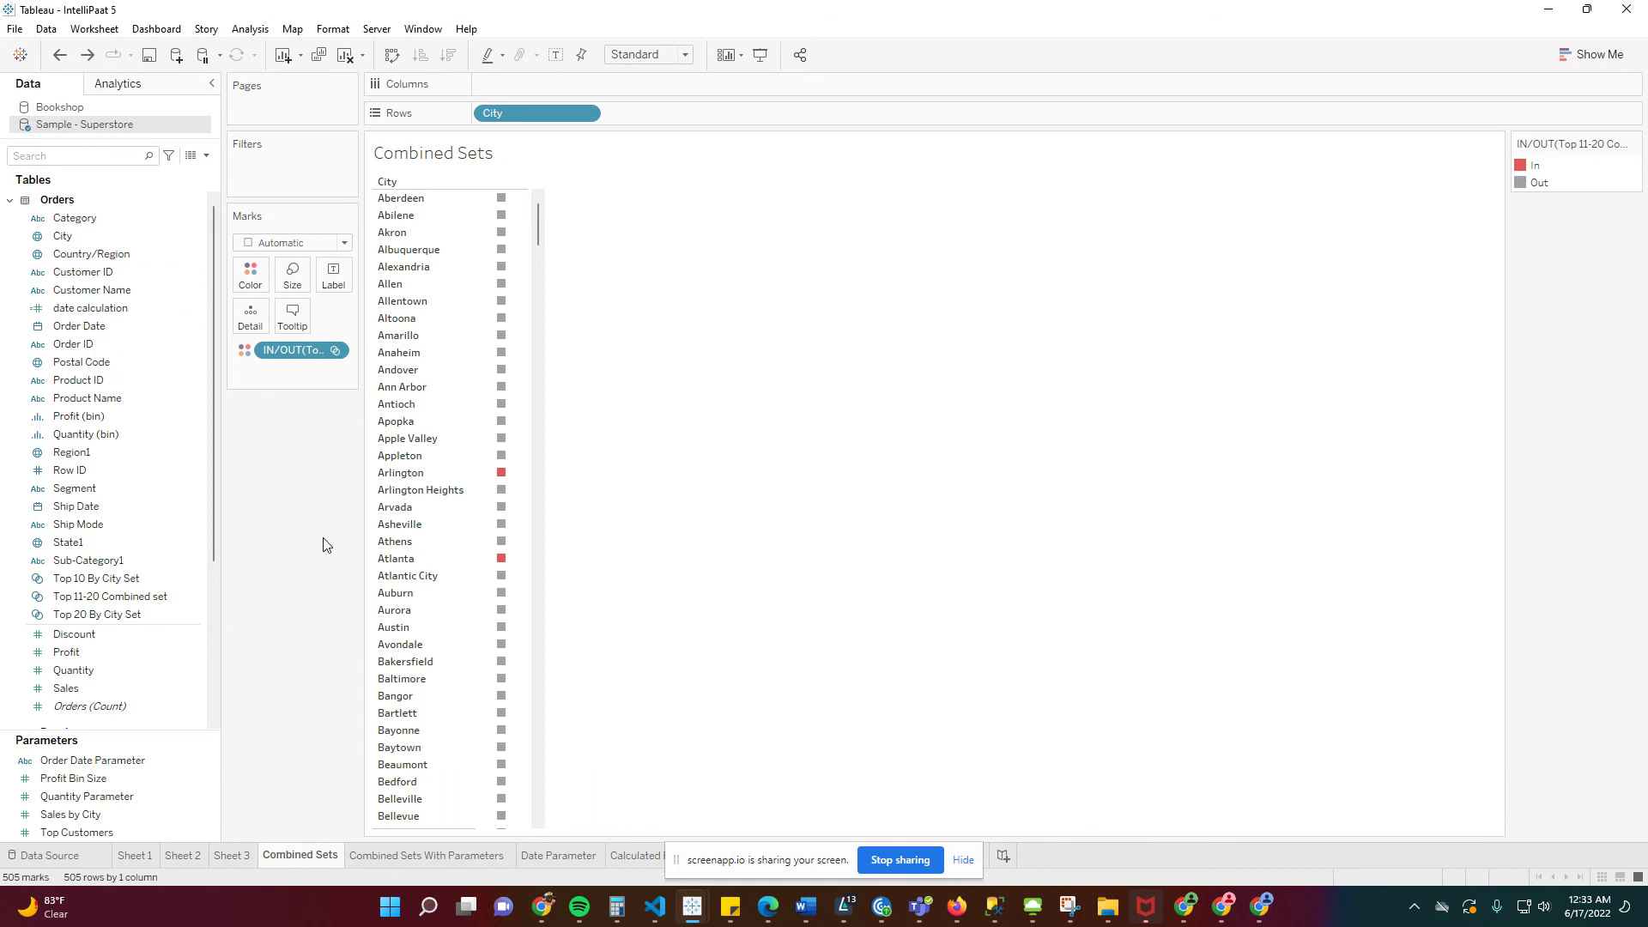
drag(294, 350, 127, 438)
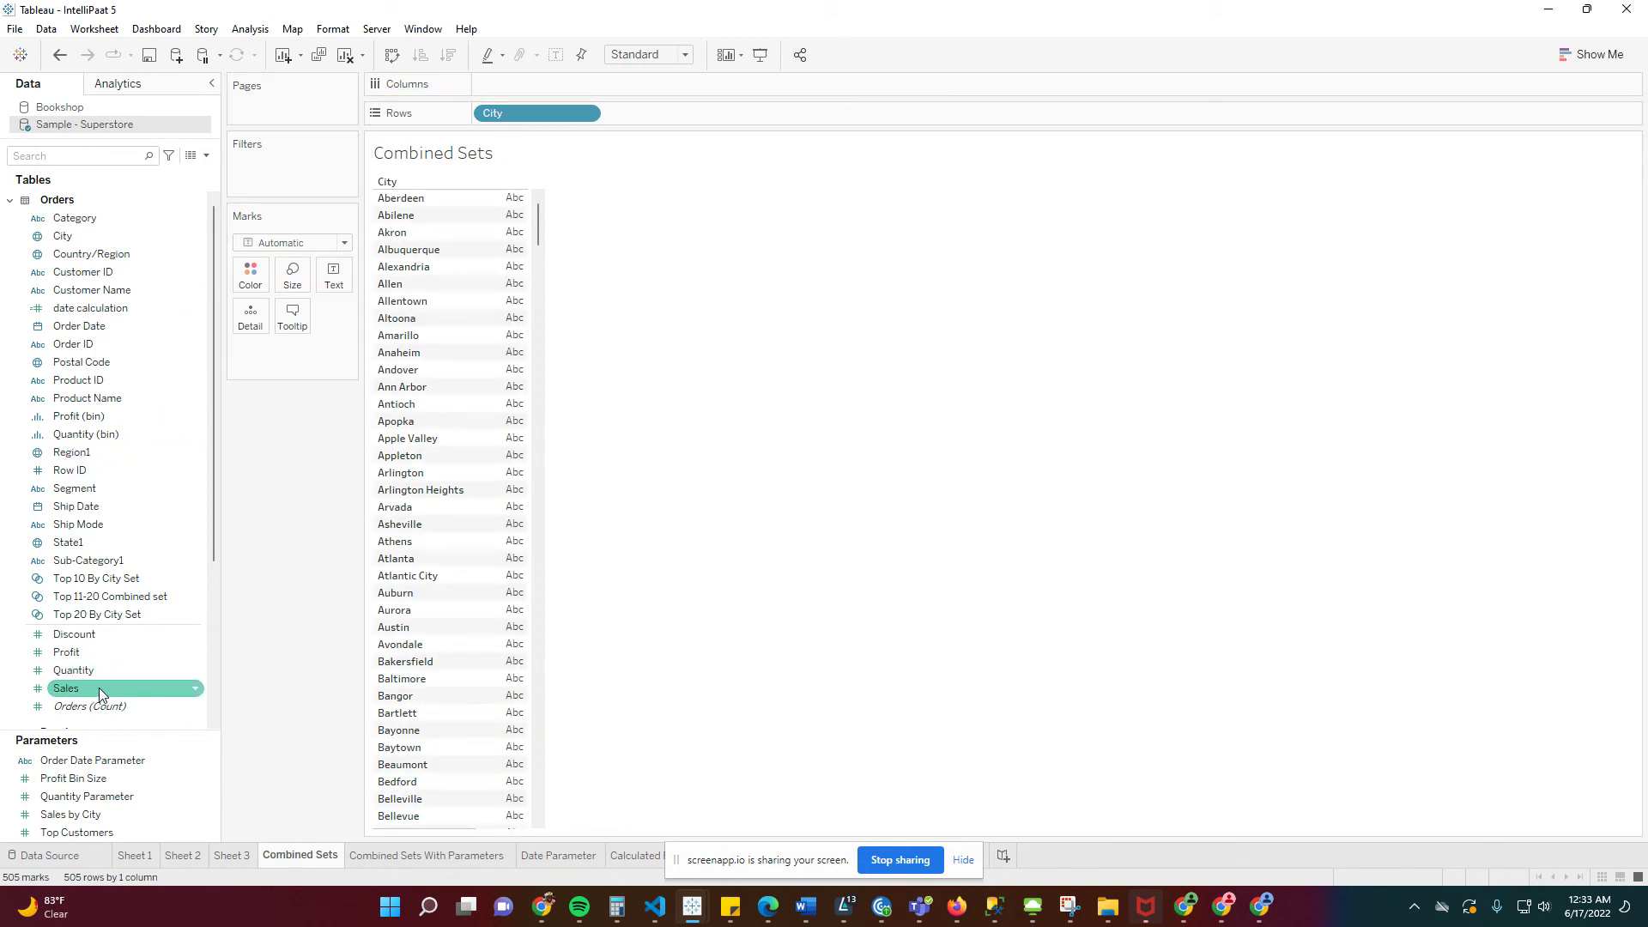
Add total Sales as text and colour it by Top 11-20 Combined set
double_click(99, 689)
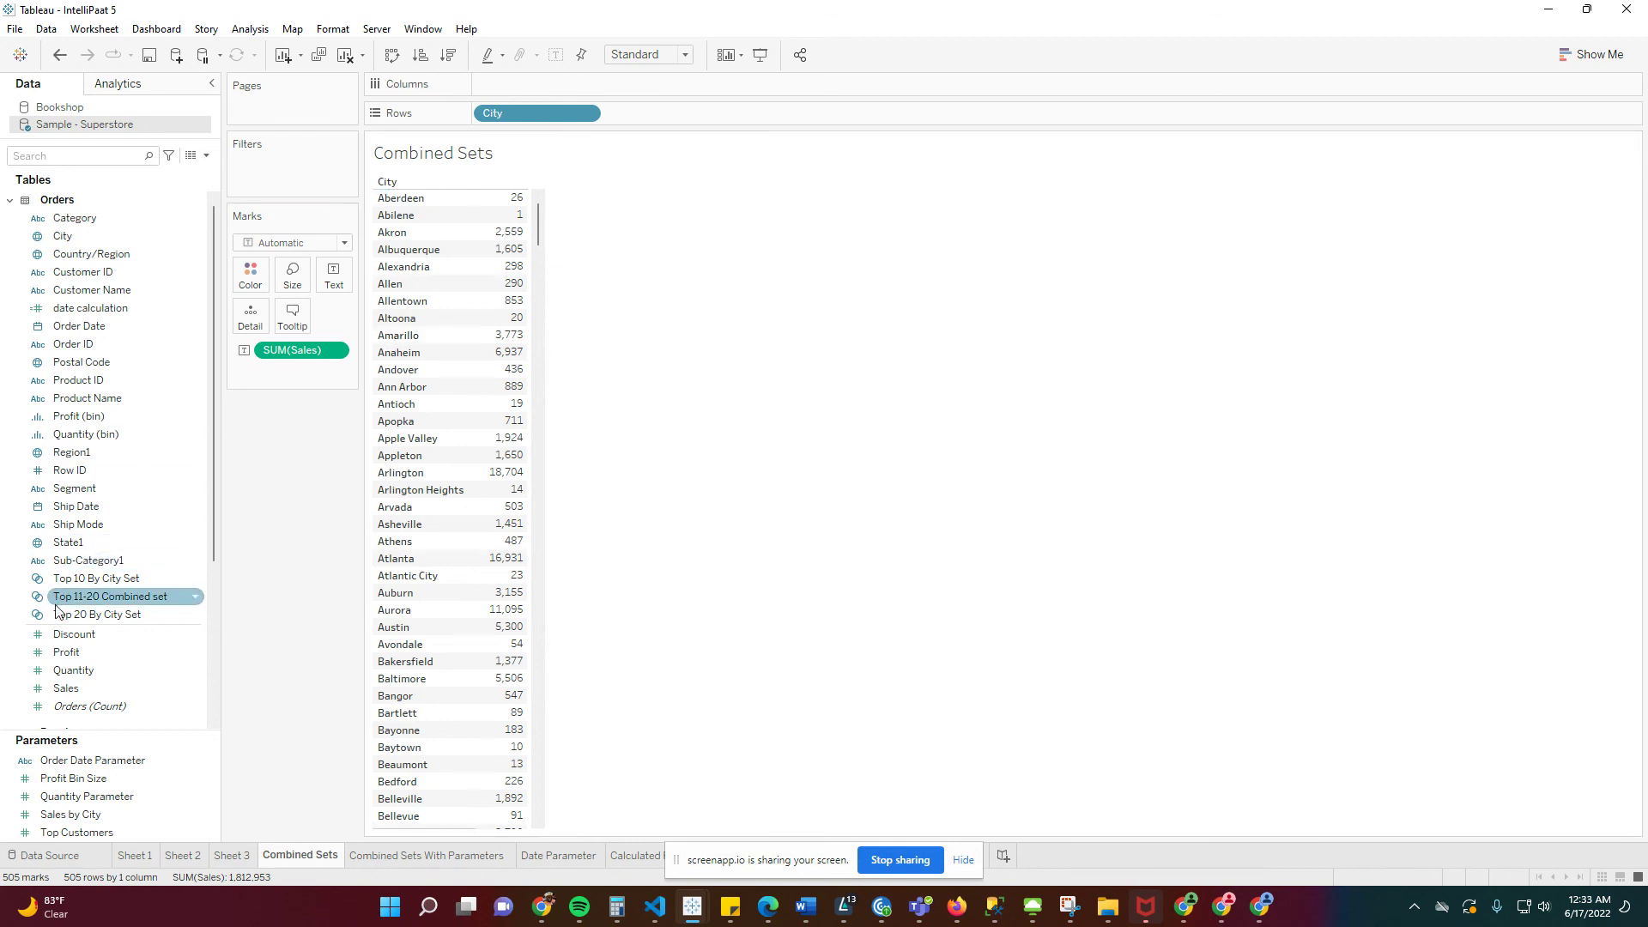
drag(96, 597, 251, 282)
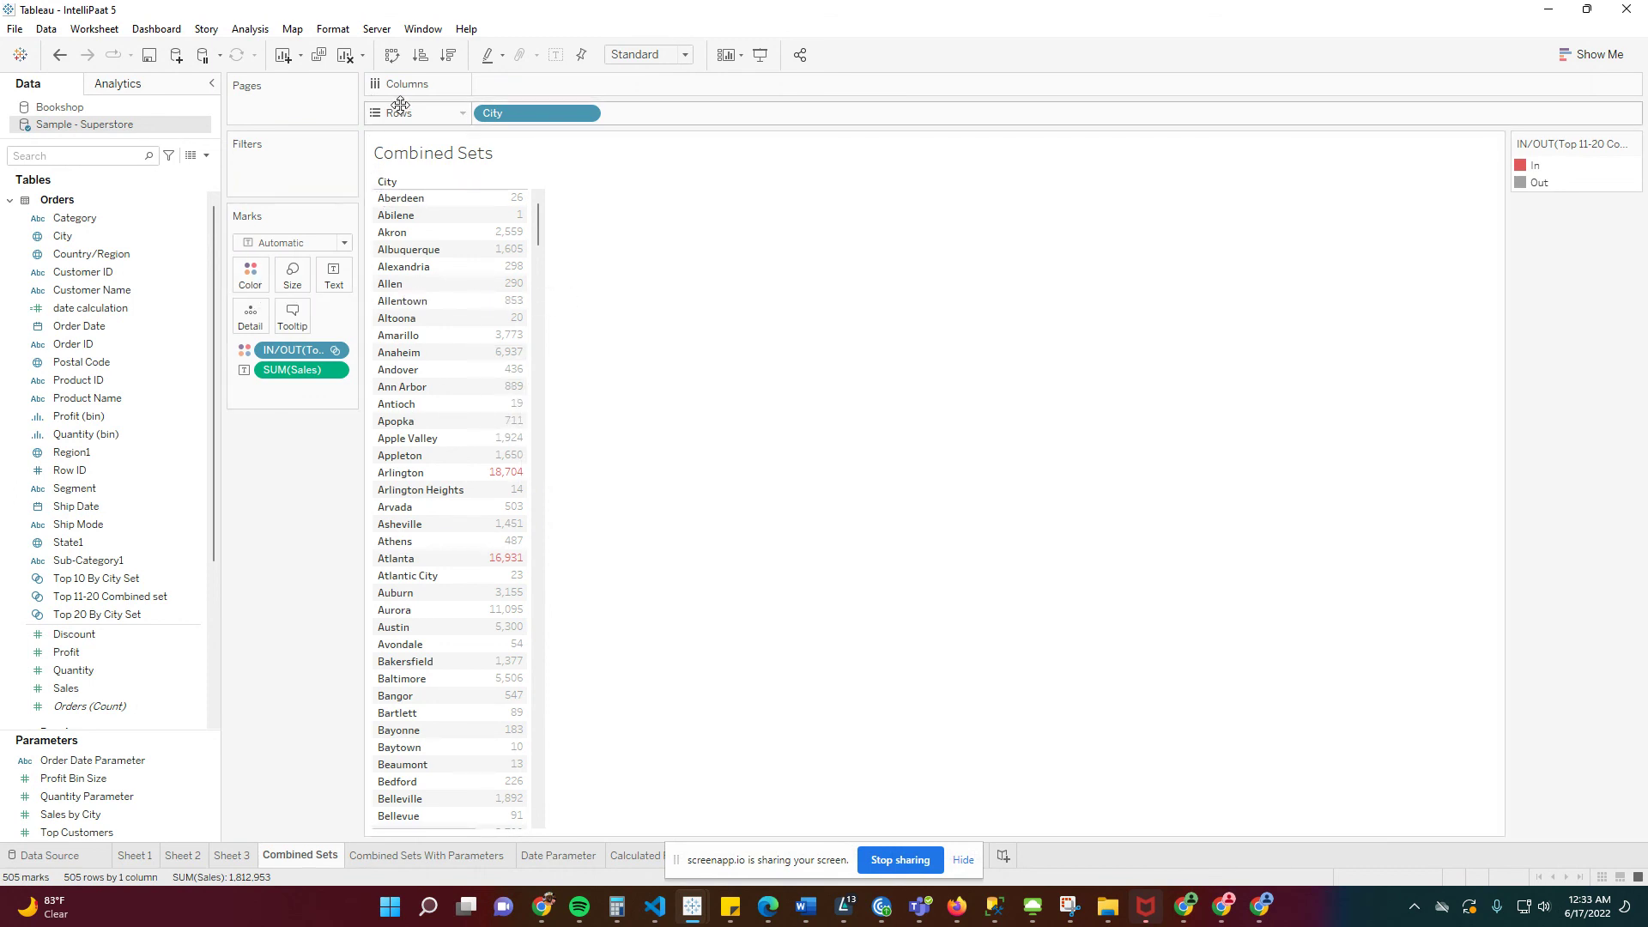
Sort cities by sales descending, grouping the red Columbus-through-Atlanta cities
click(450, 56)
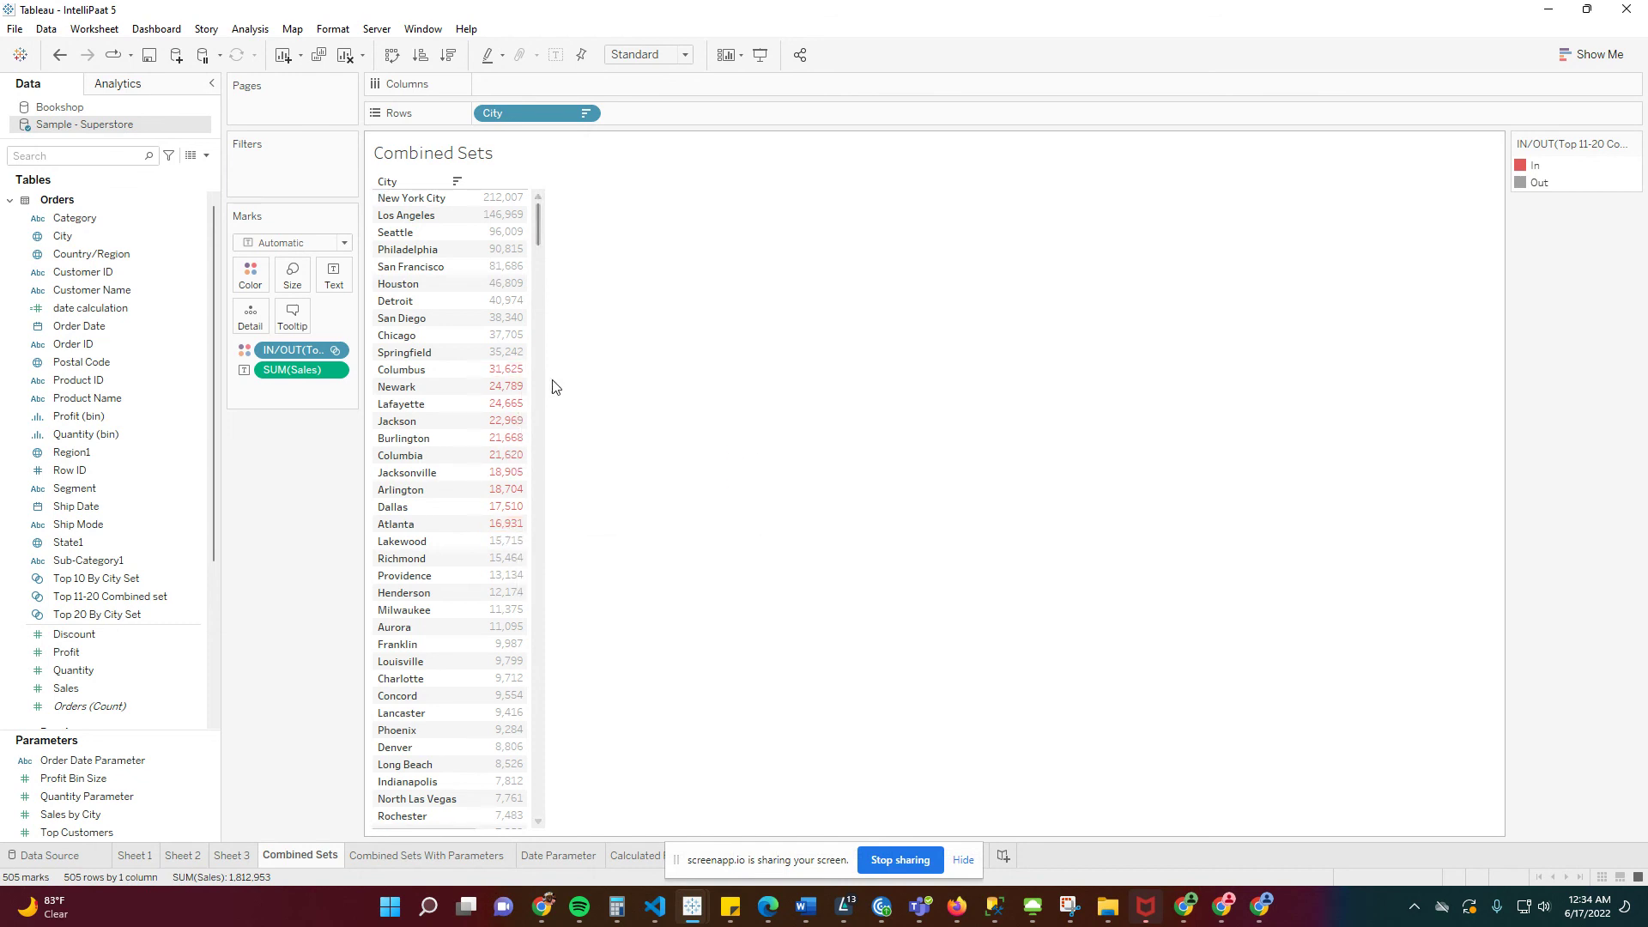
click(963, 861)
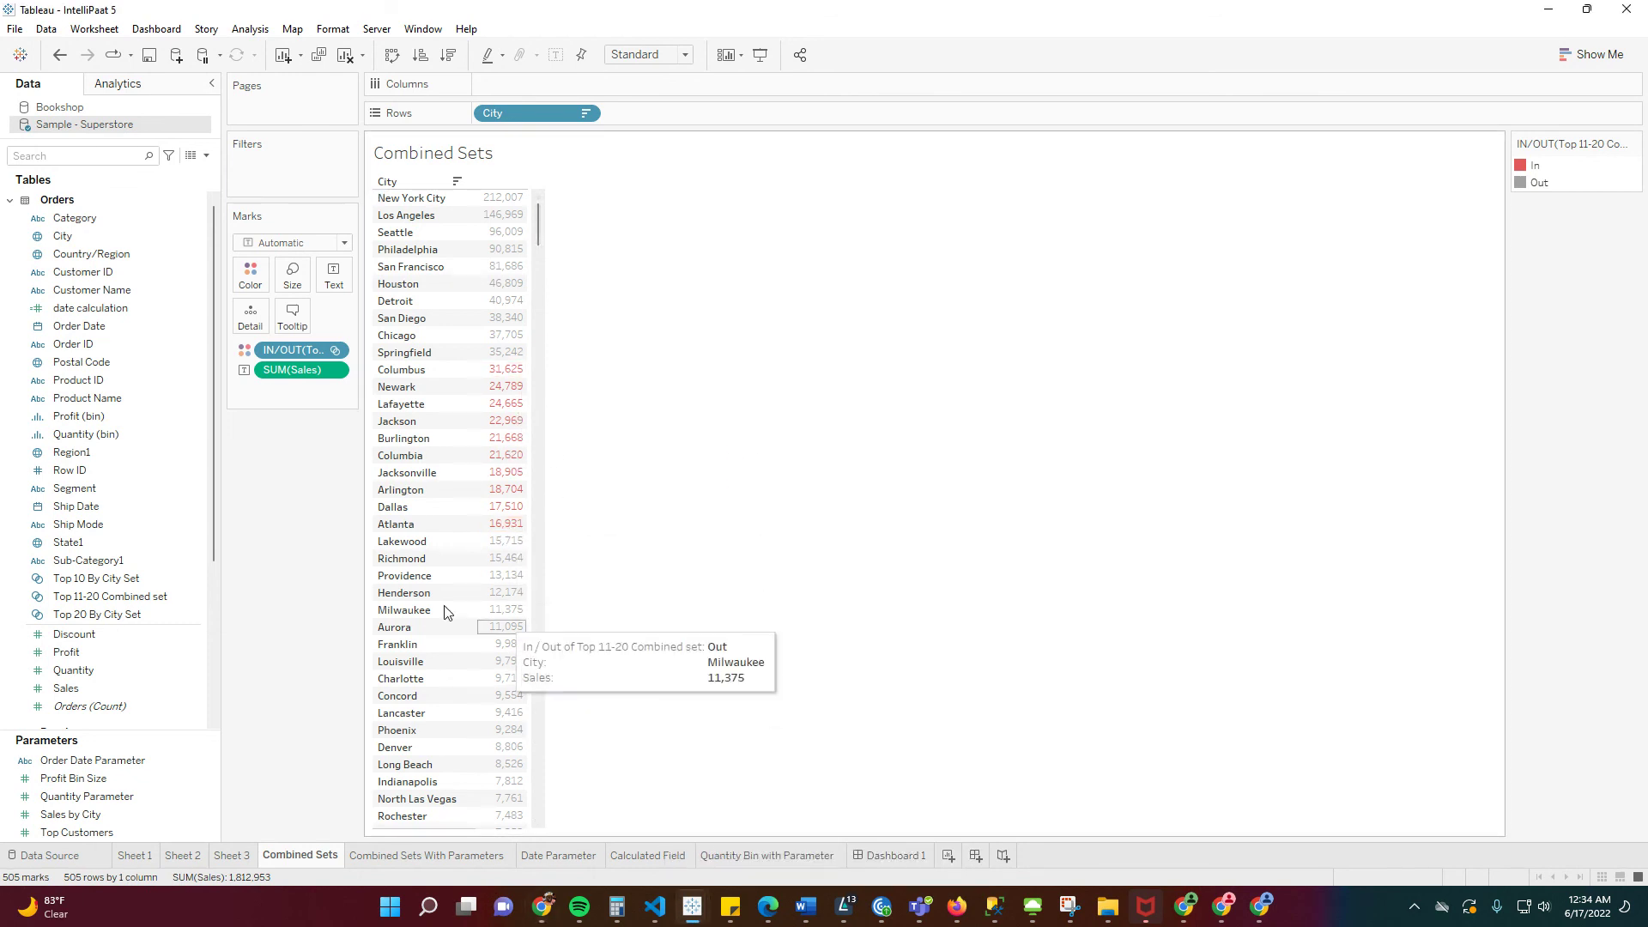